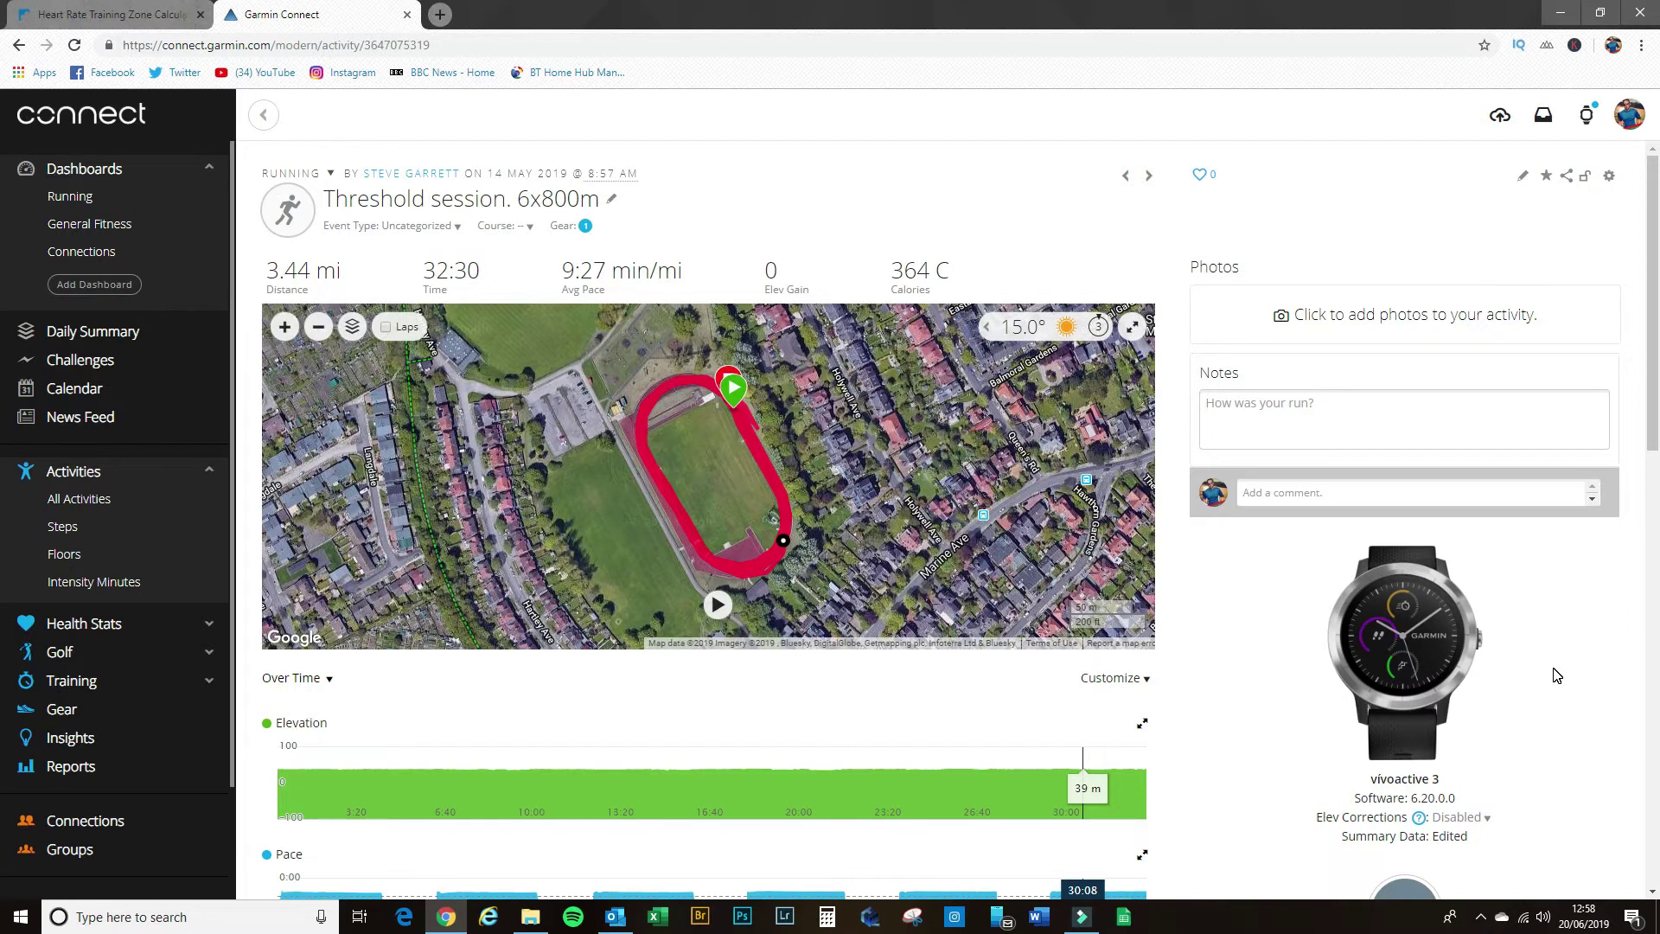
Scroll down to the run's Stats showing 167 bpm average and 195 bpm max heart rate.
scroll(1570, 680, down, 5)
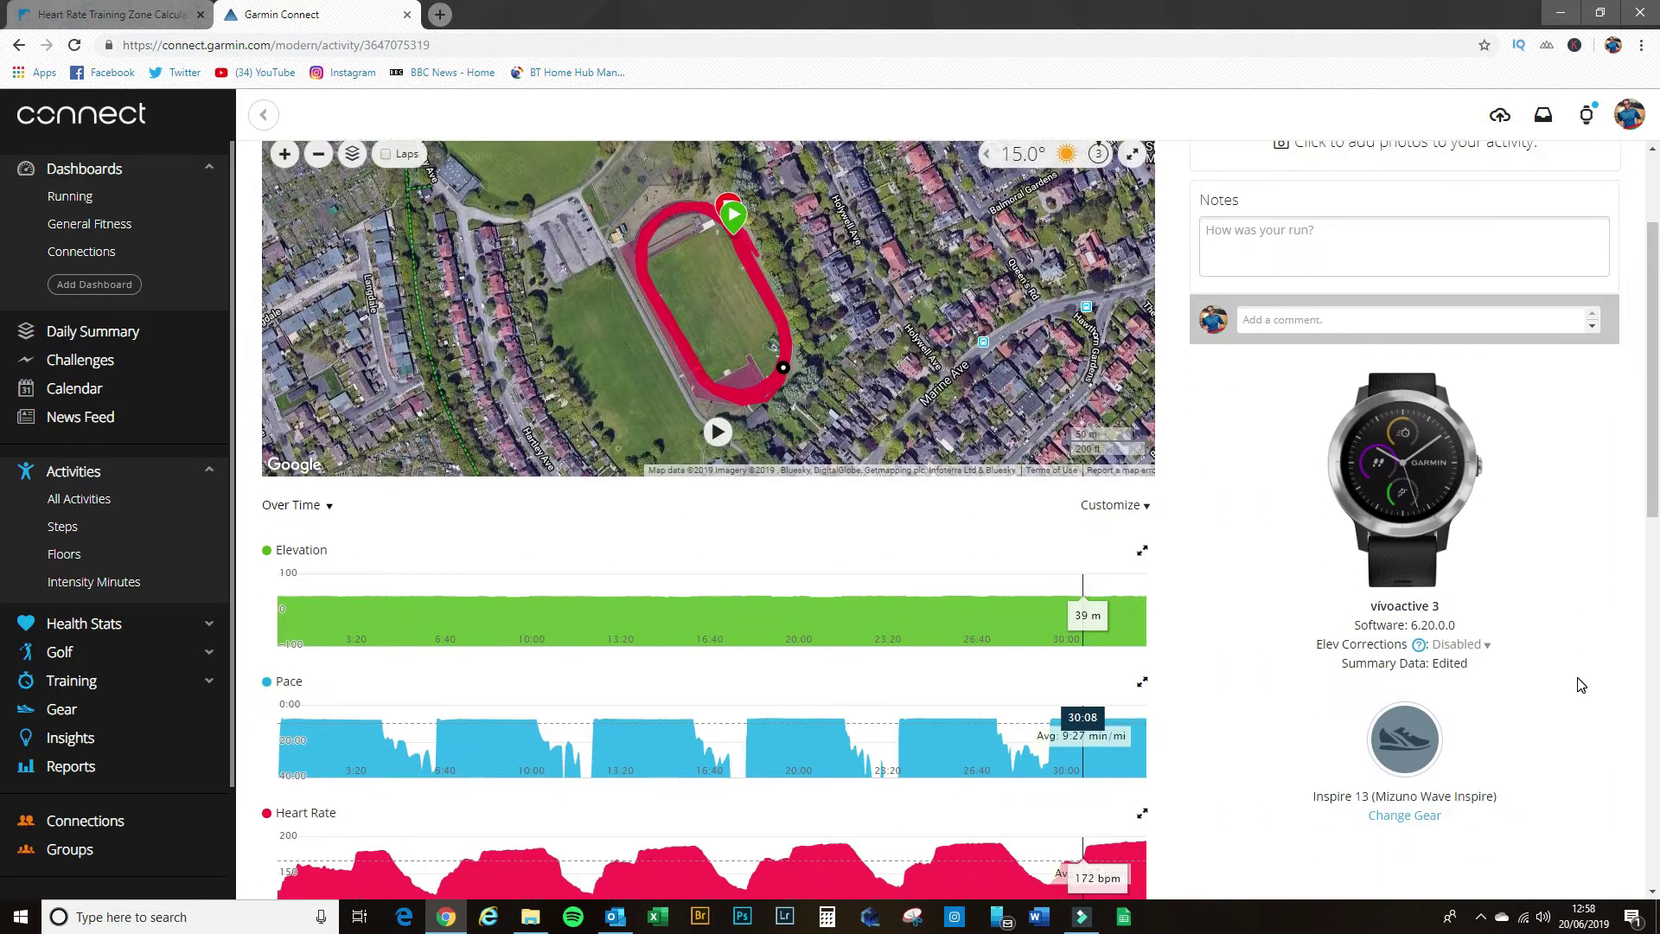
scroll(1581, 685, down, 5)
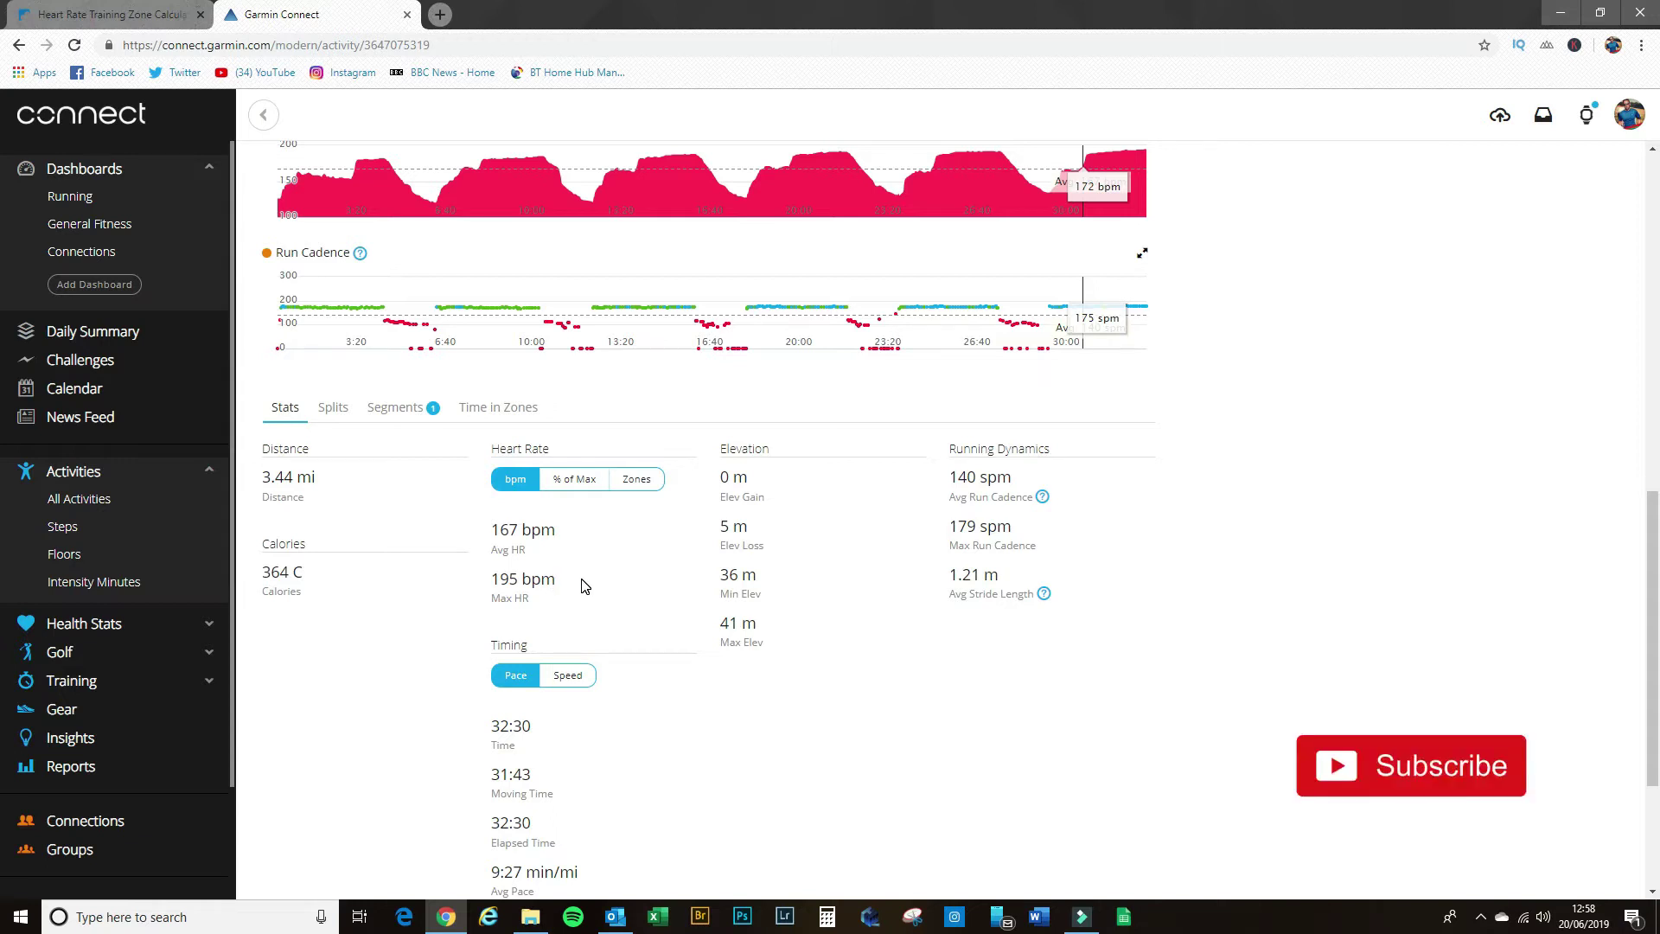
View the Time in Zones breakdown (45% in Z5), then return to the page top.
click(490, 406)
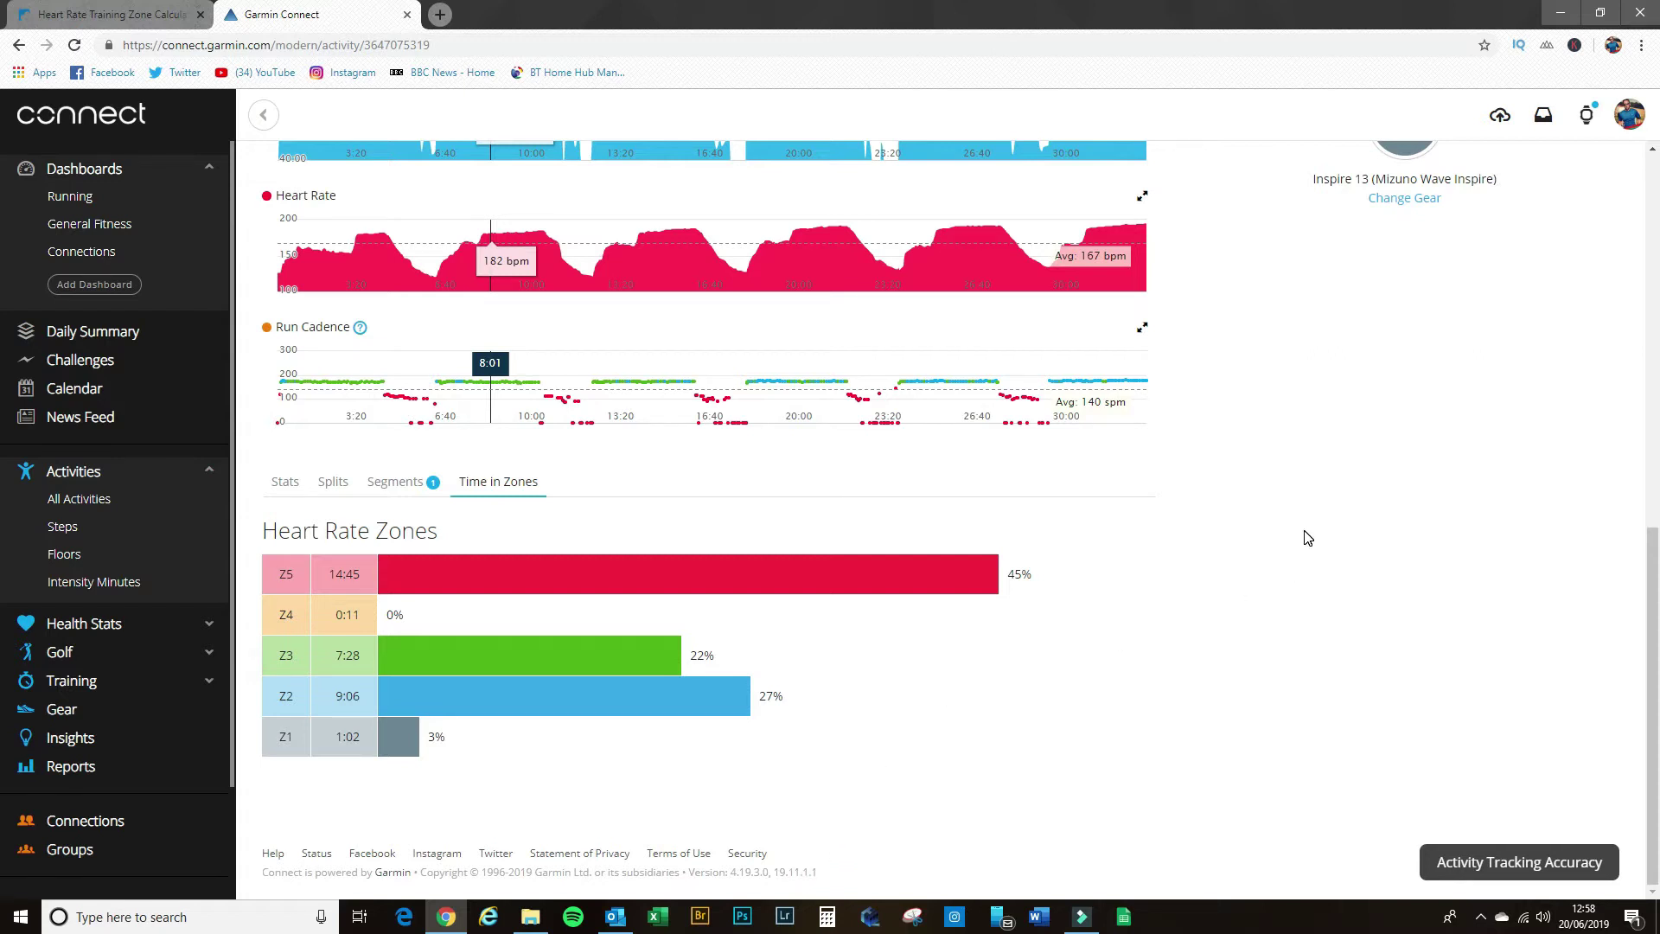
scroll(1308, 538, up, 9)
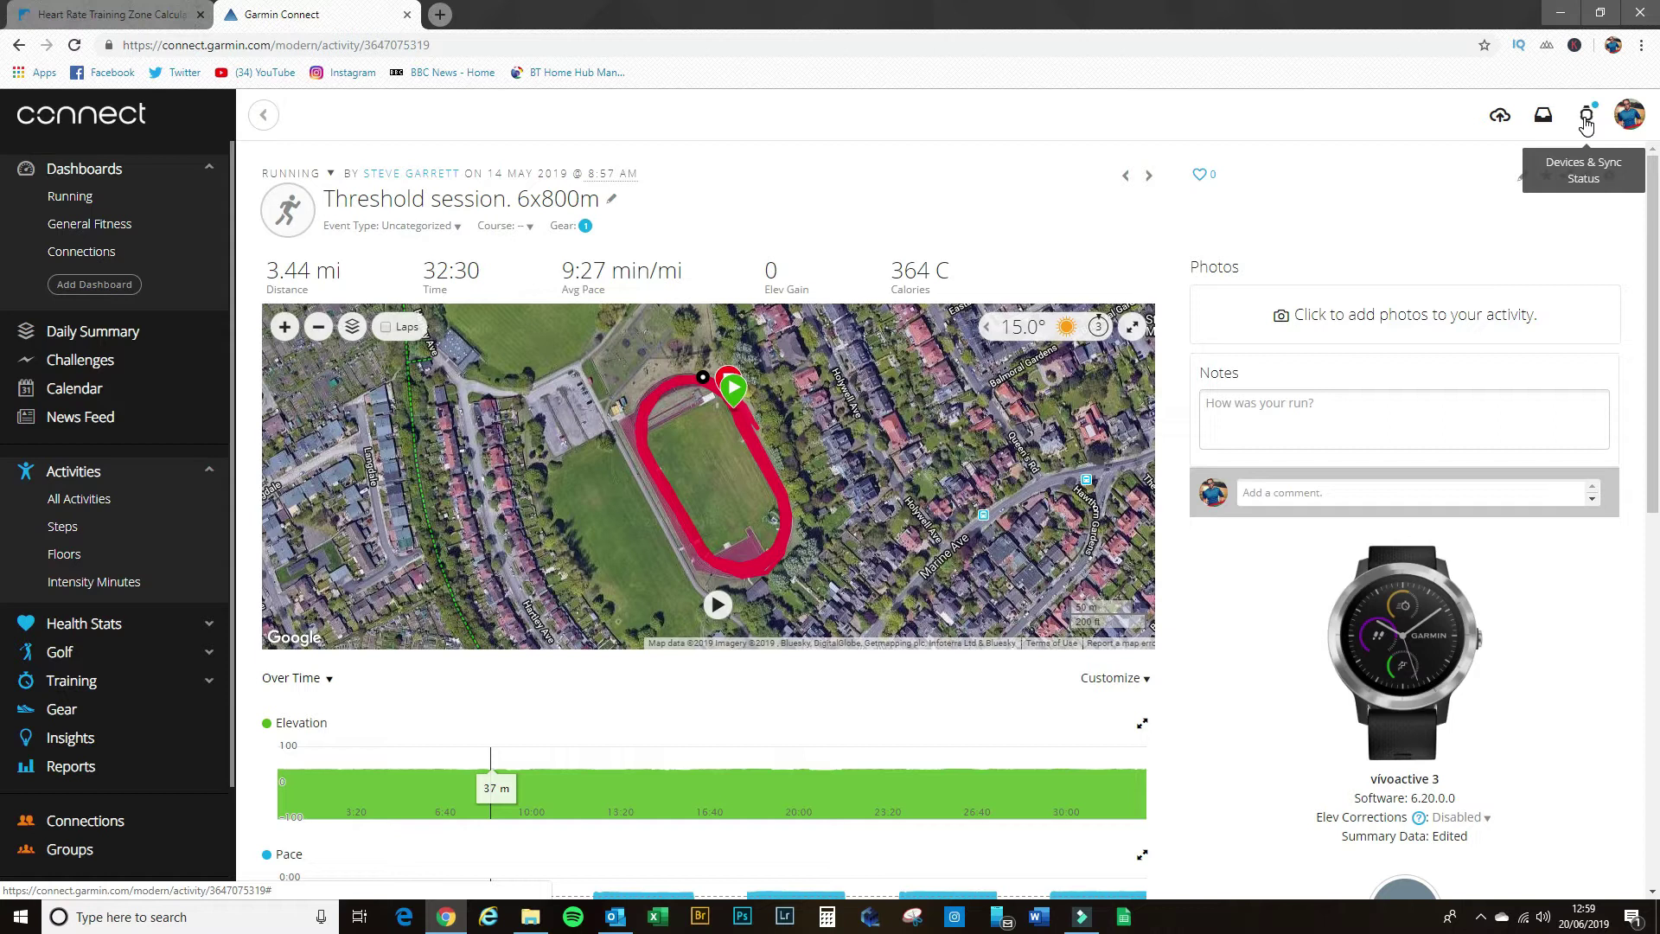
Open the vívoactive 3 watch's User Settings and scroll to Heart Rate Zones.
click(1586, 121)
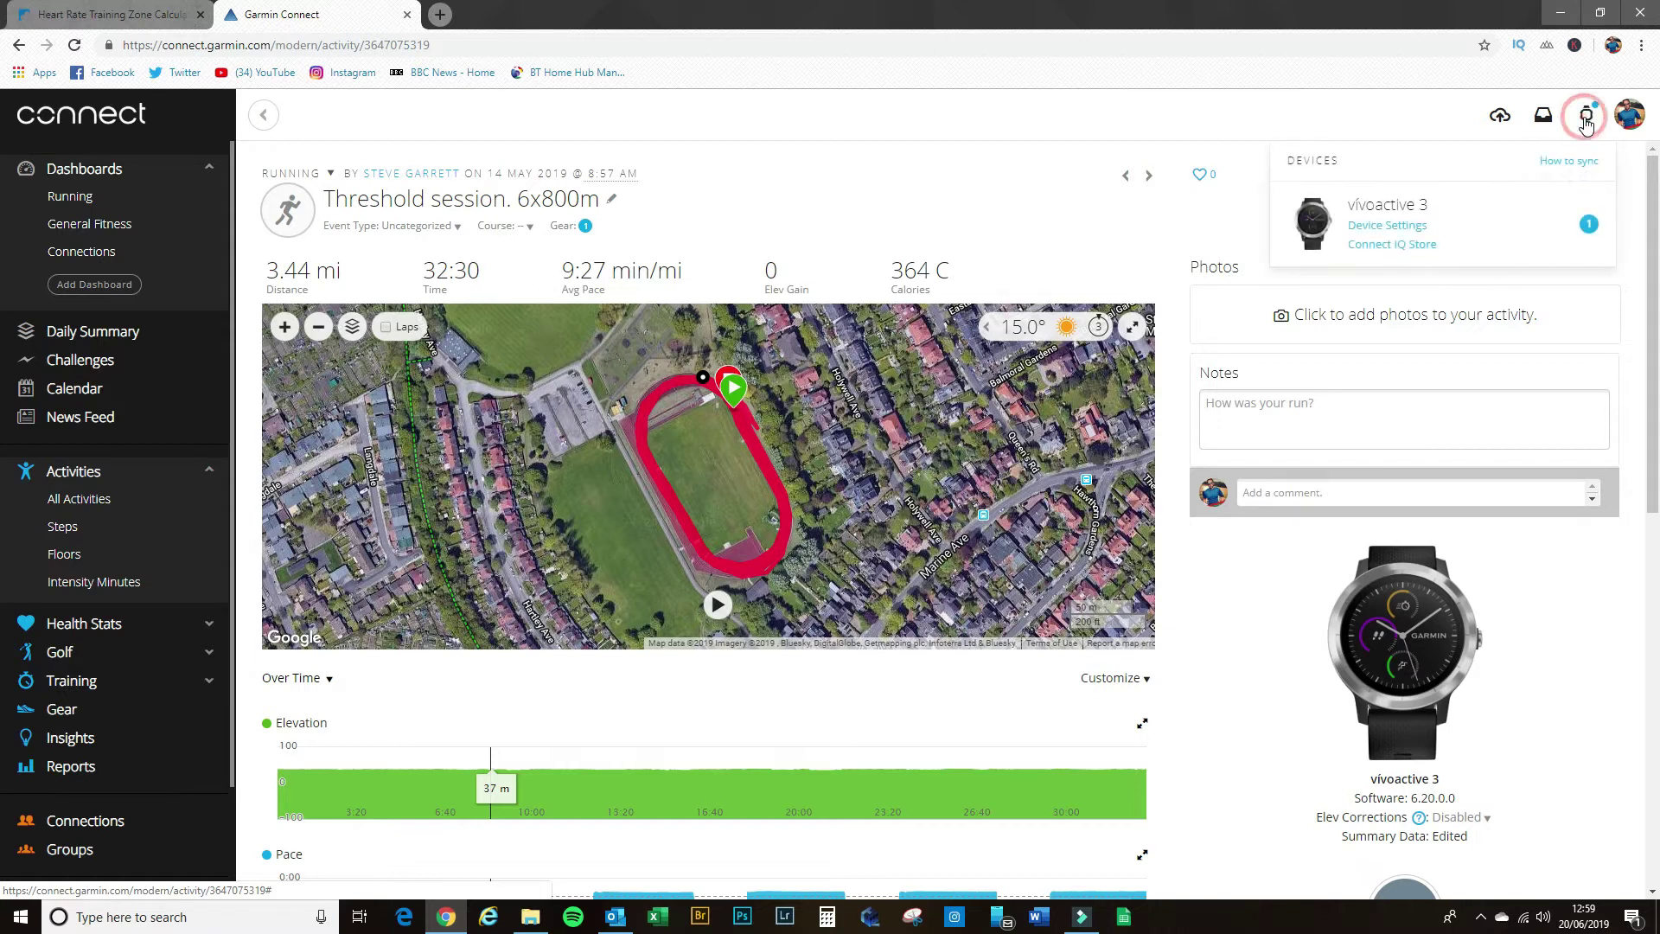
click(1387, 227)
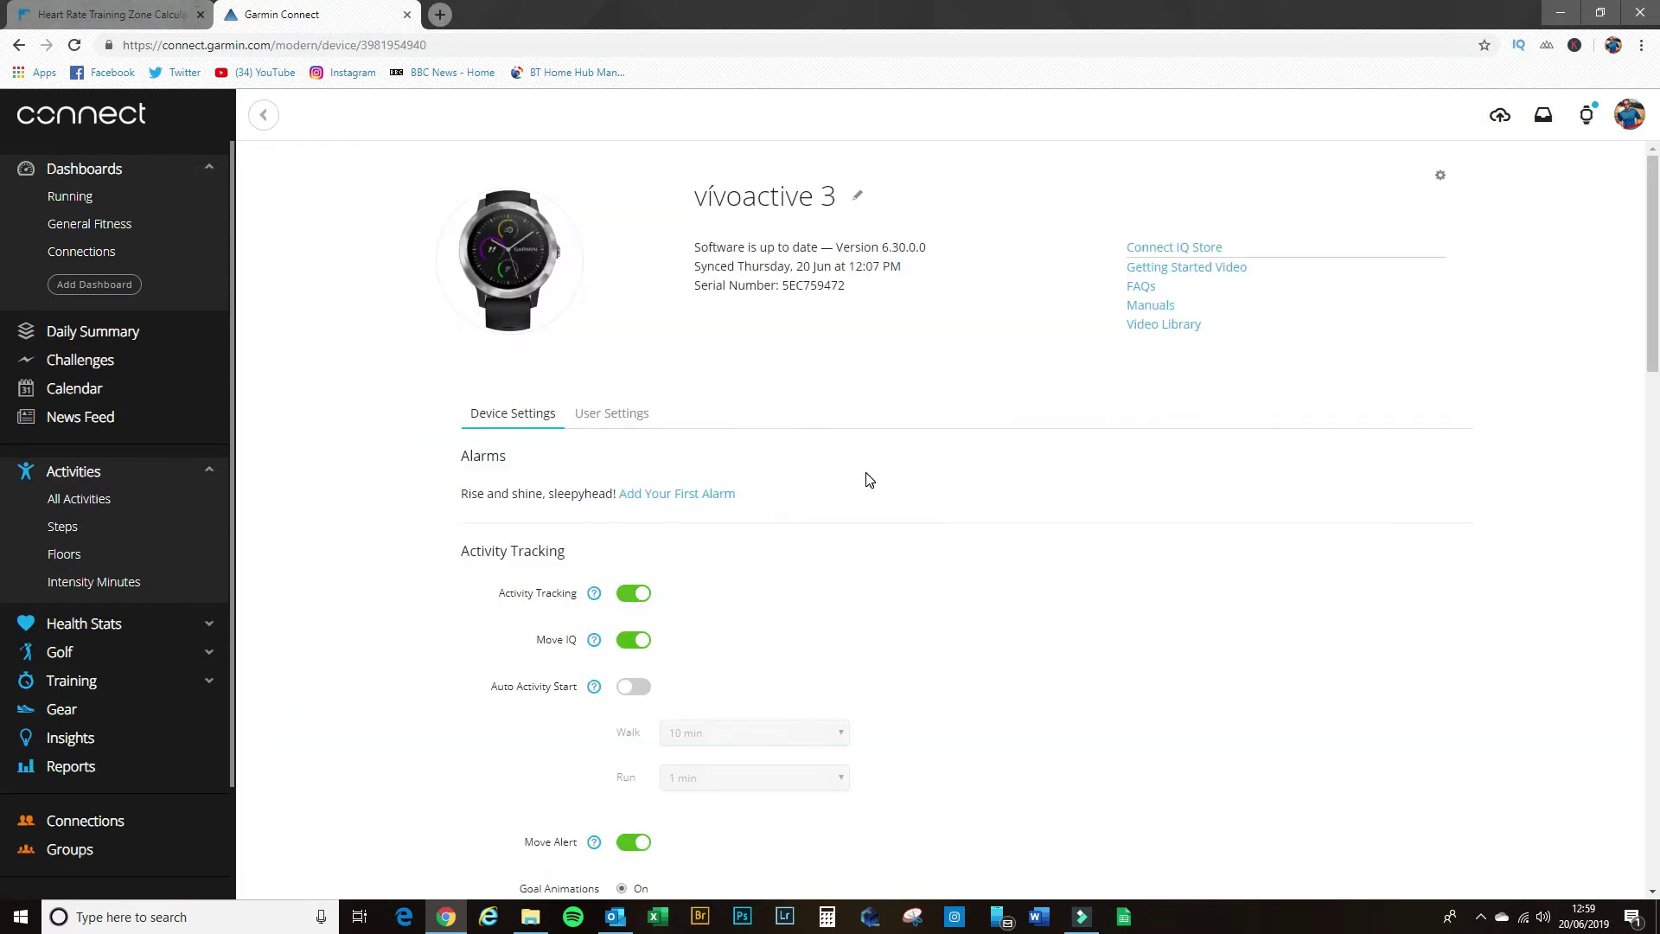
click(609, 414)
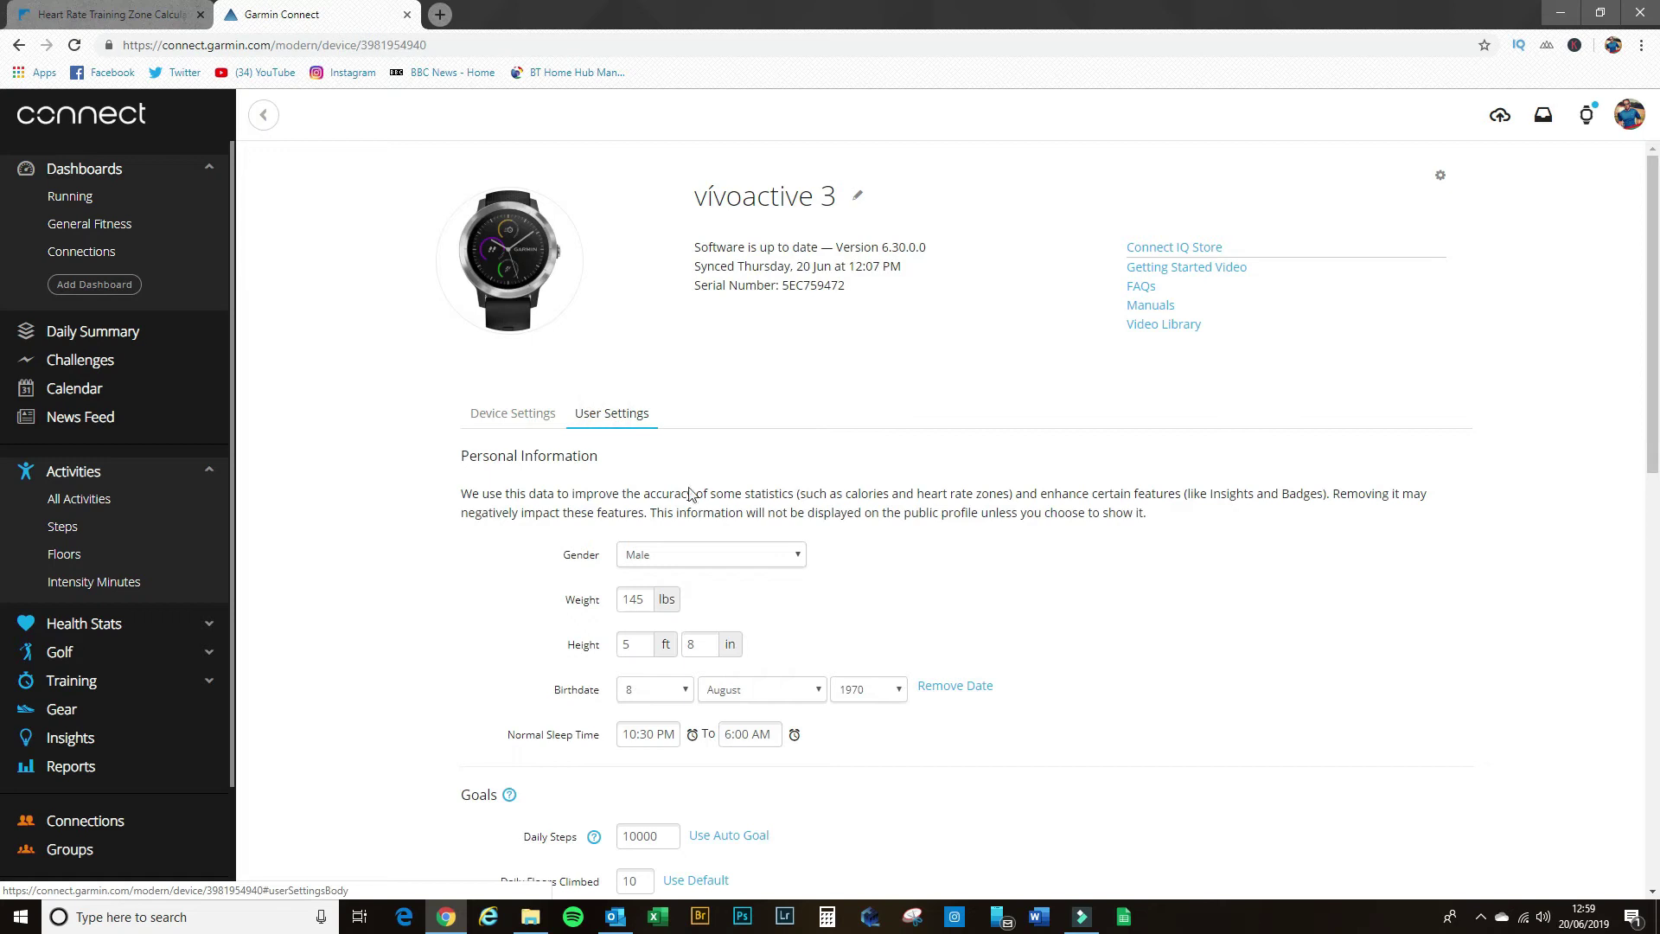
scroll(1512, 642, down, 11)
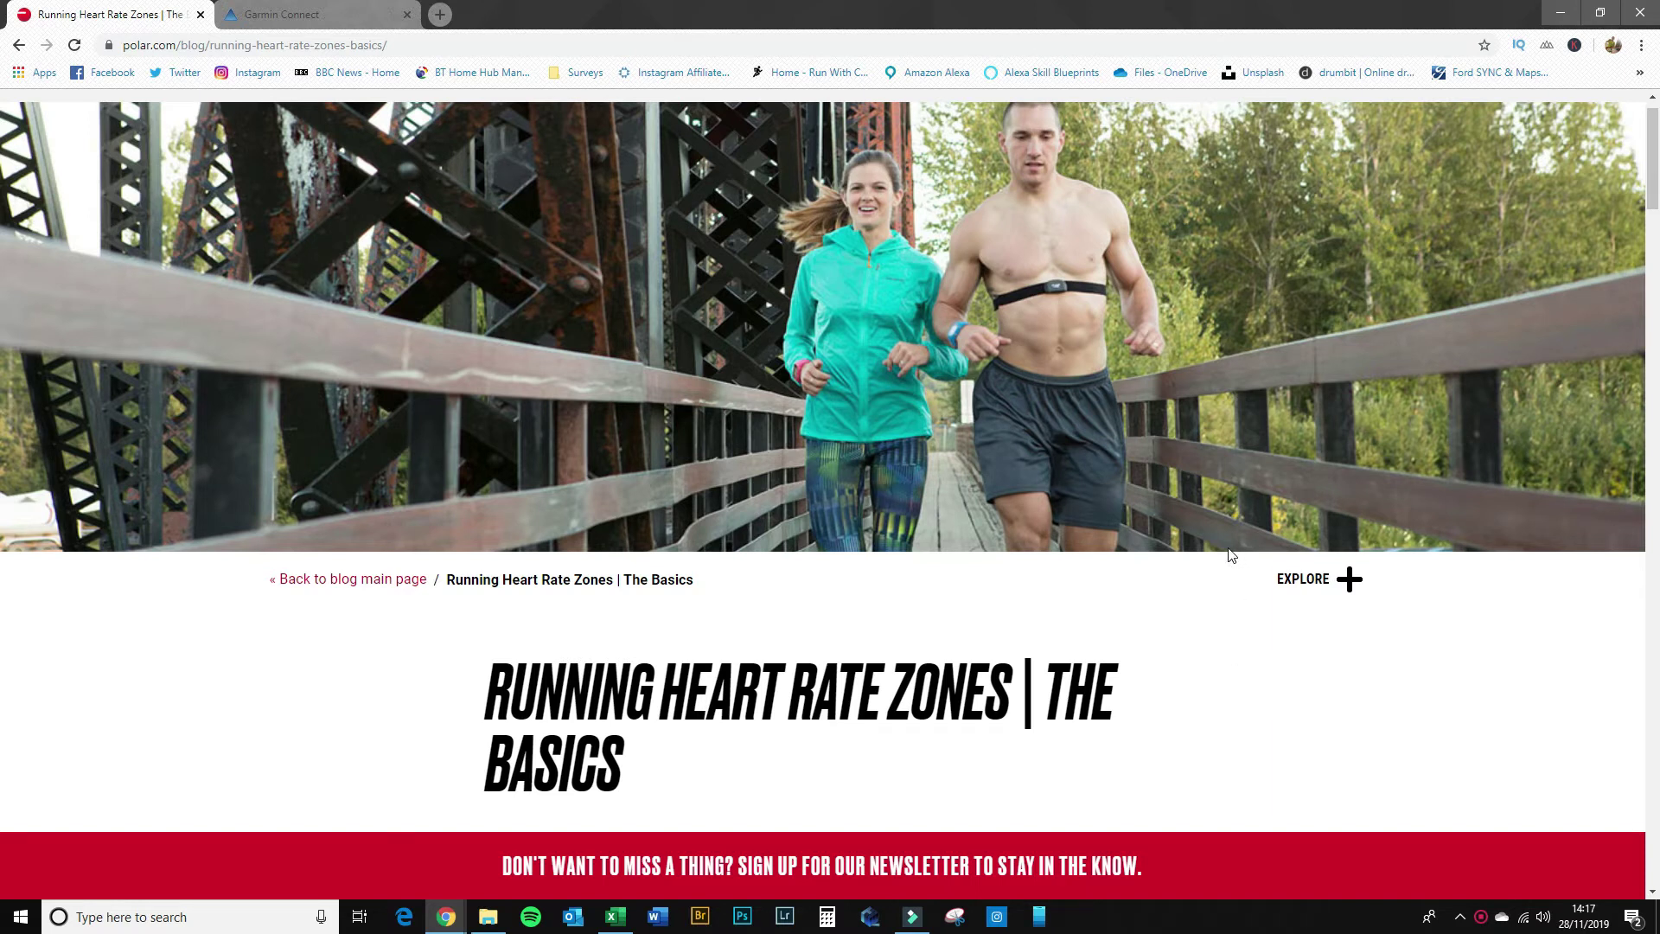
Scroll the Polar article down to its personal heart rate zone calculator.
drag(1652, 198, 1505, 360)
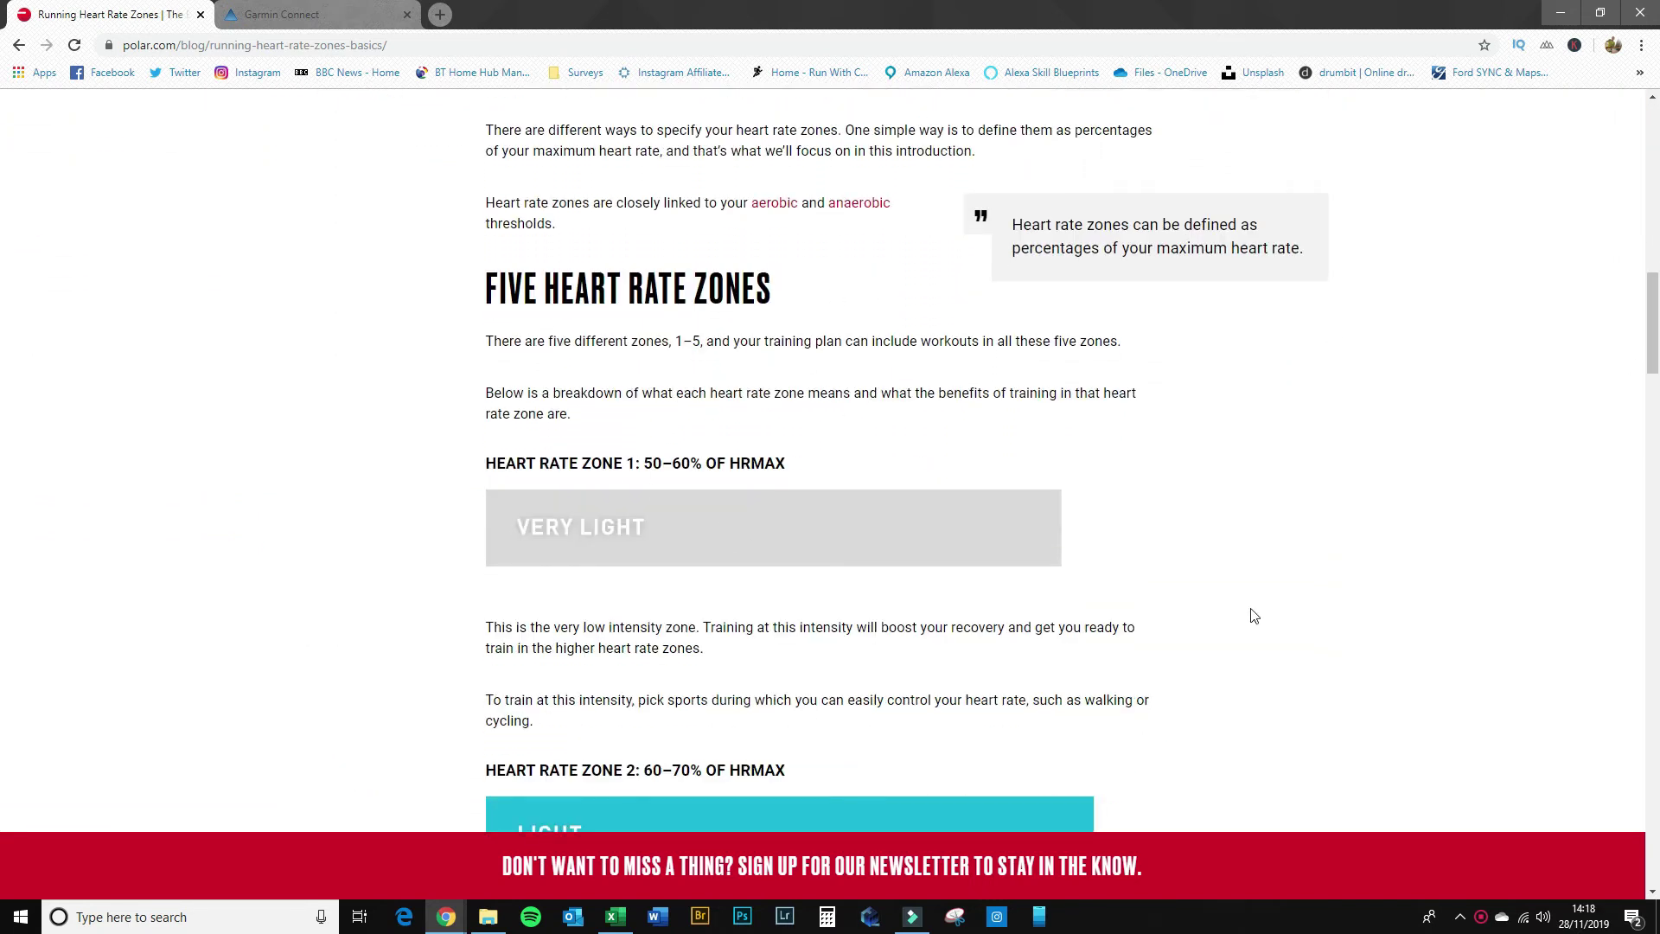
drag(1652, 365, 1653, 595)
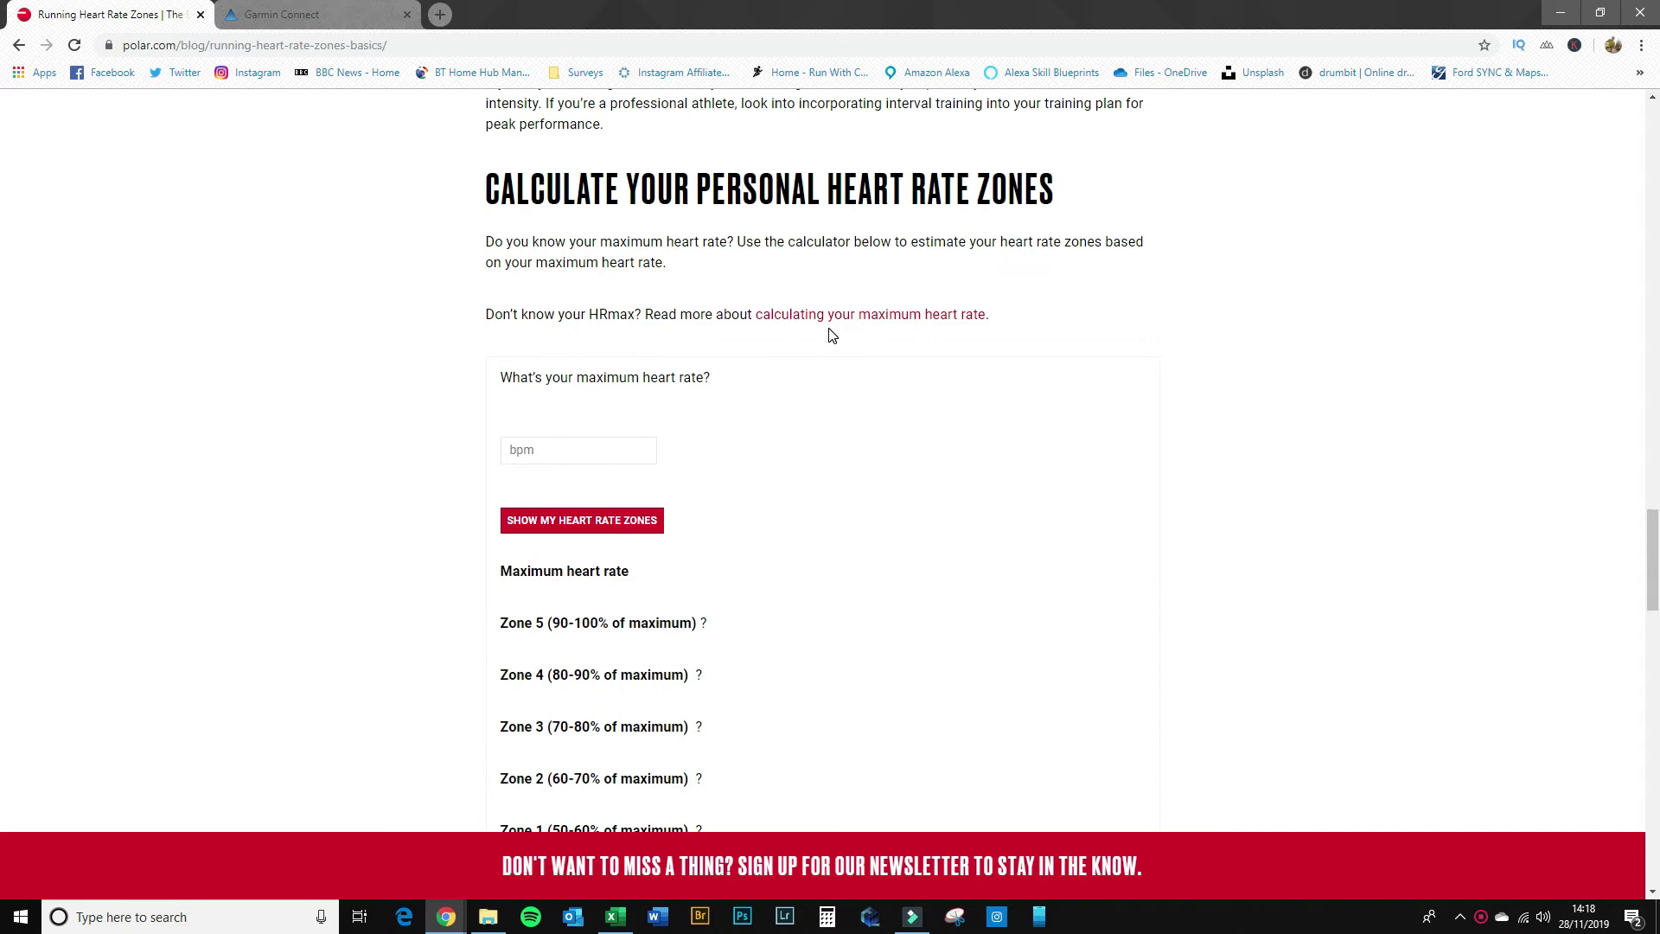
scroll(692, 448, down, 1)
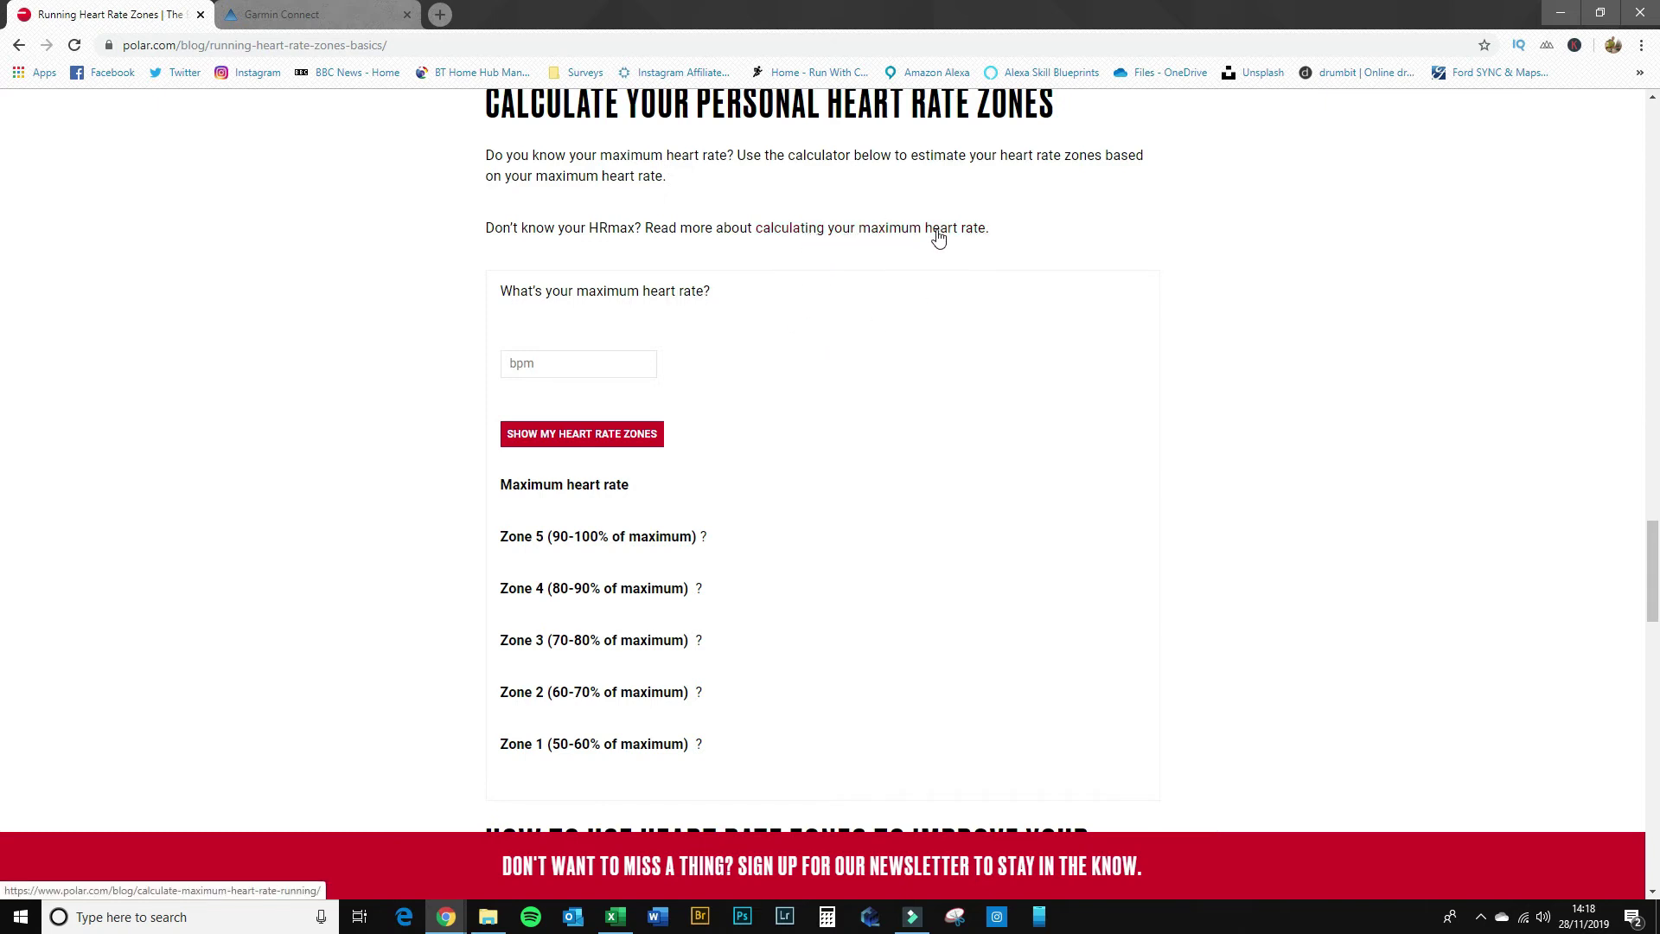
Calculate Polar's five zones for a 198 bpm maximum and return to Garmin Connect.
click(551, 363)
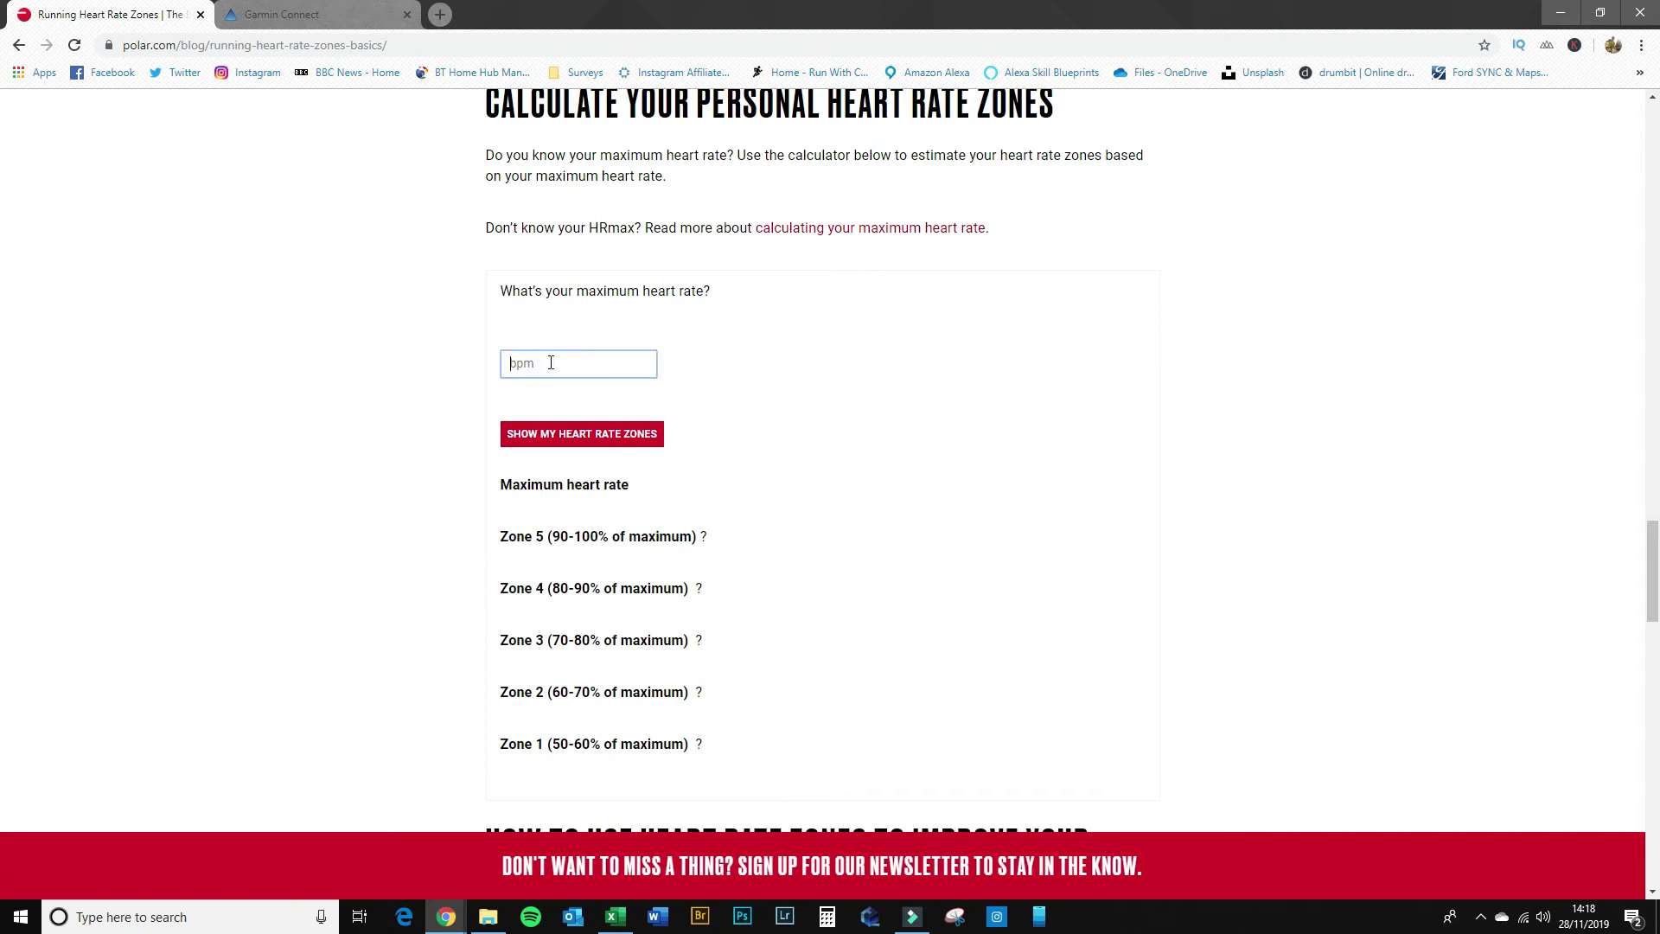
text(198)
click(575, 435)
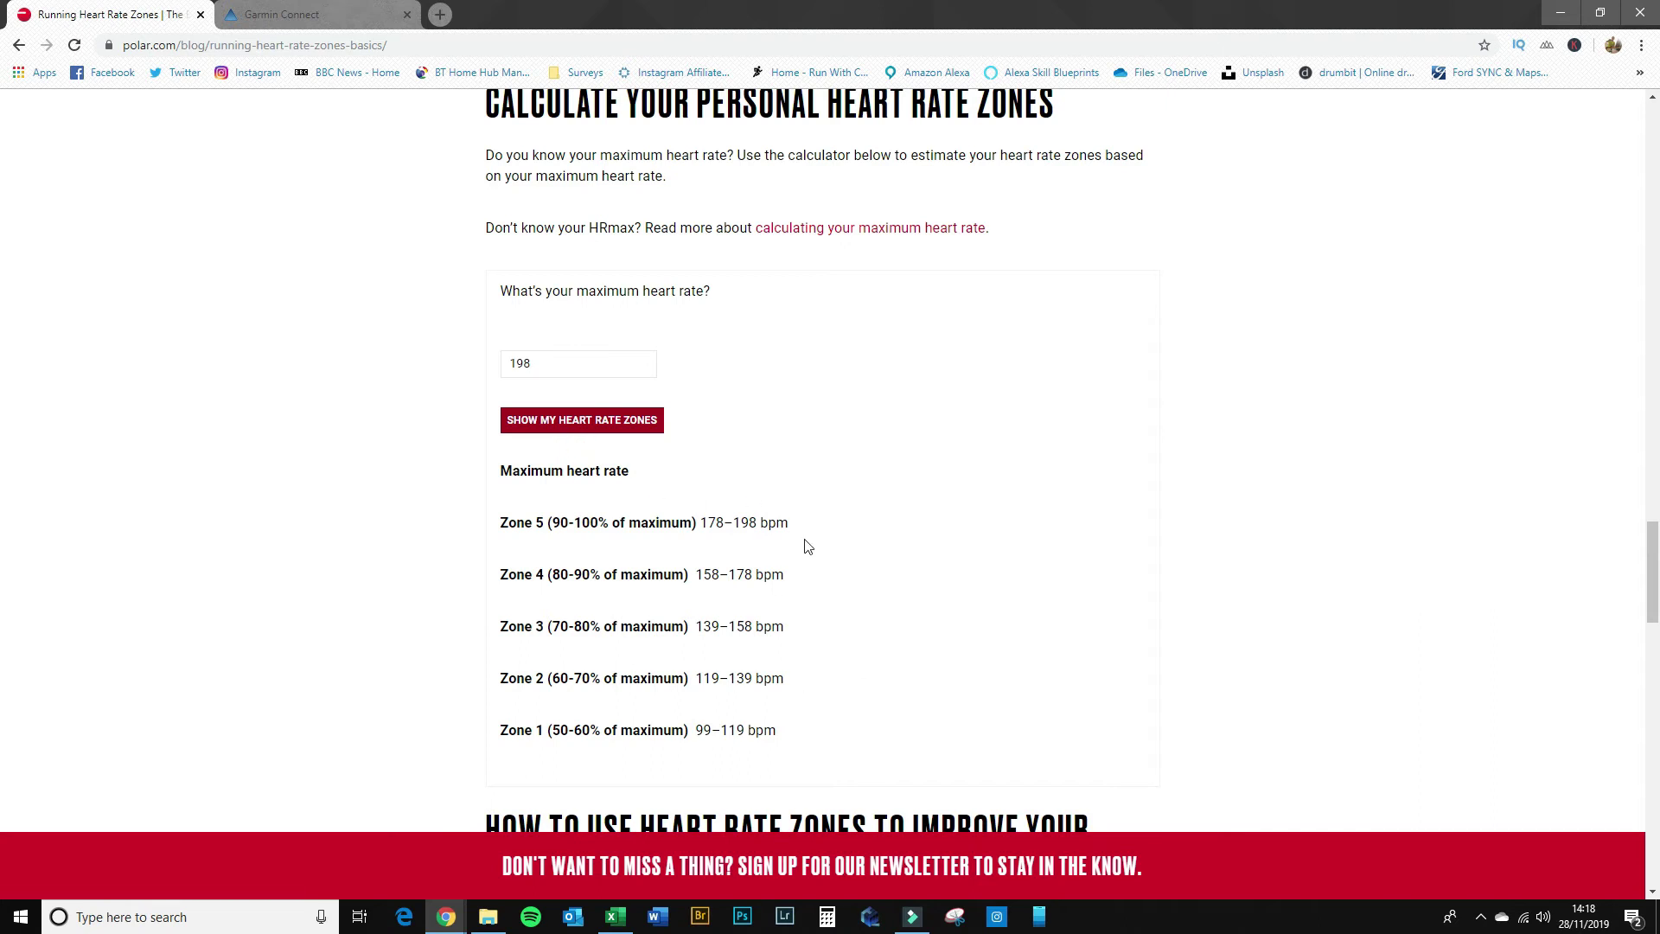
scroll(804, 545, down, 2)
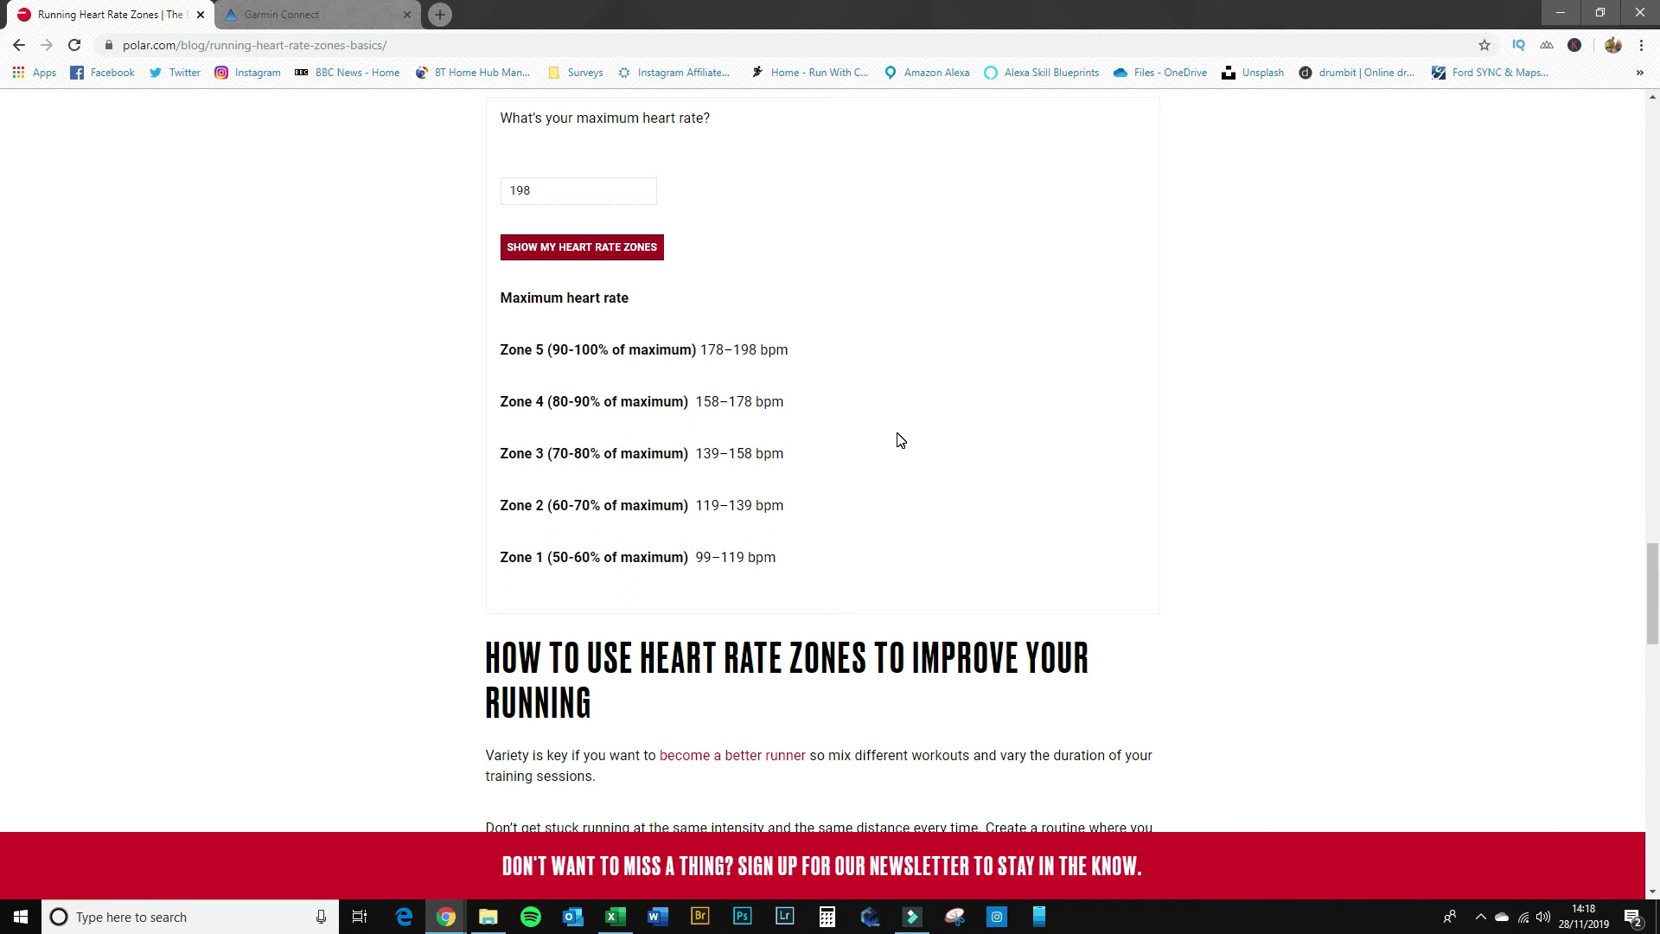
key(ctrl+Tab)
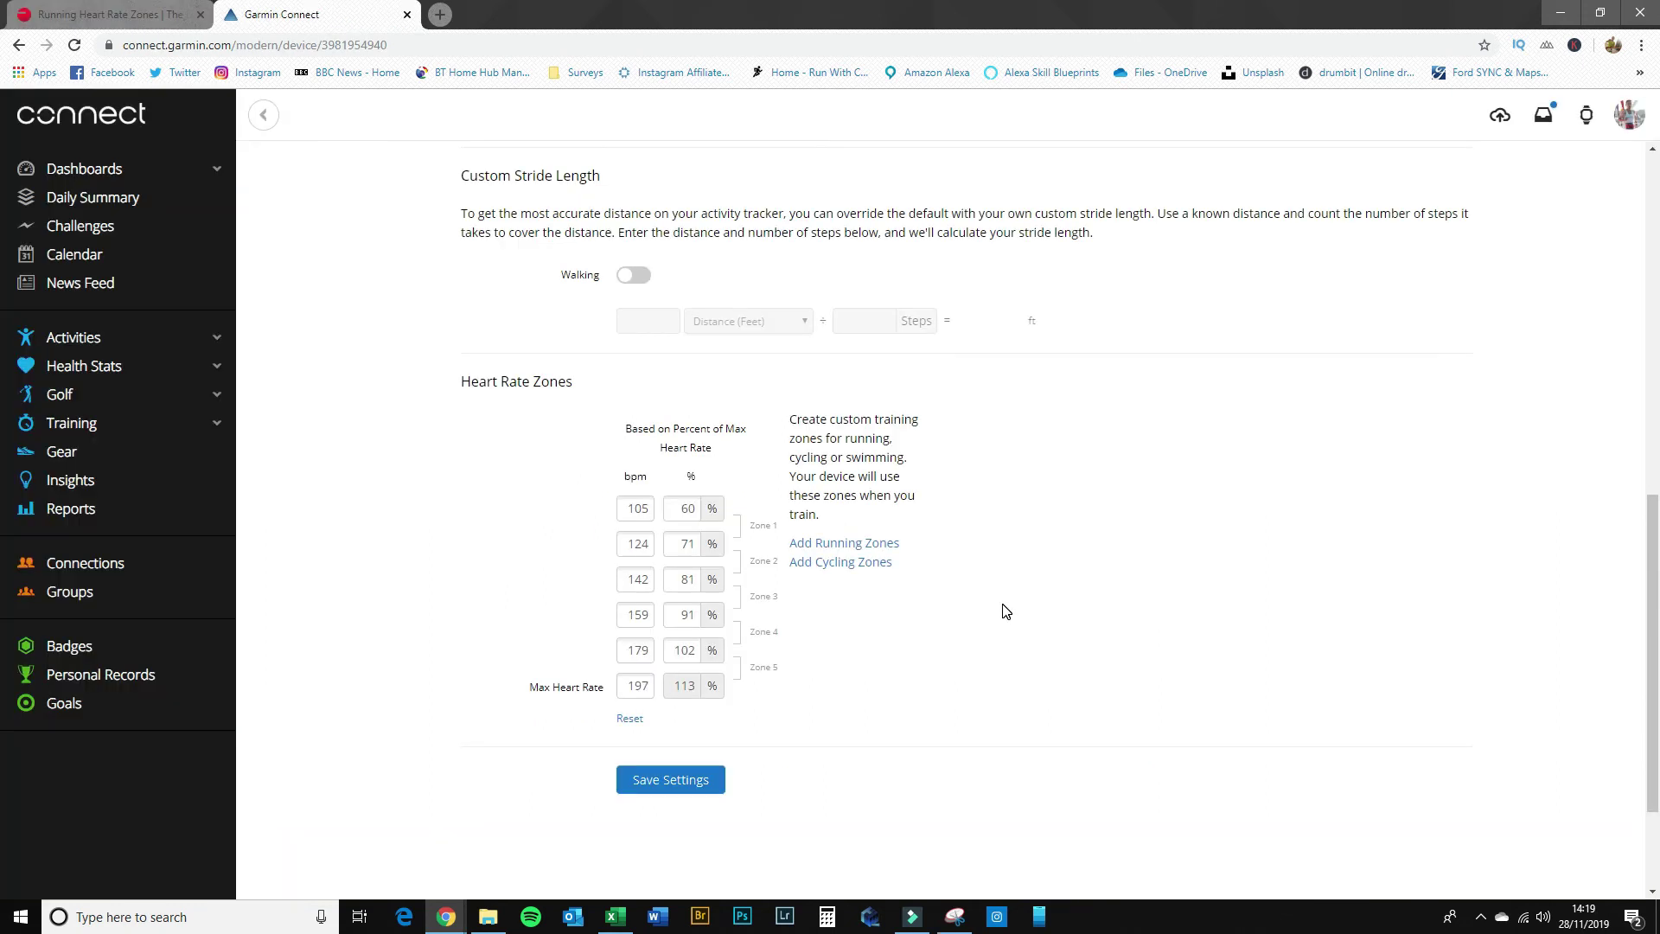
Set max heart rate to 198 and the Zone 5 and Zone 4 floors to 178 and 158 bpm.
double_click(628, 686)
text(198)
double_click(626, 650)
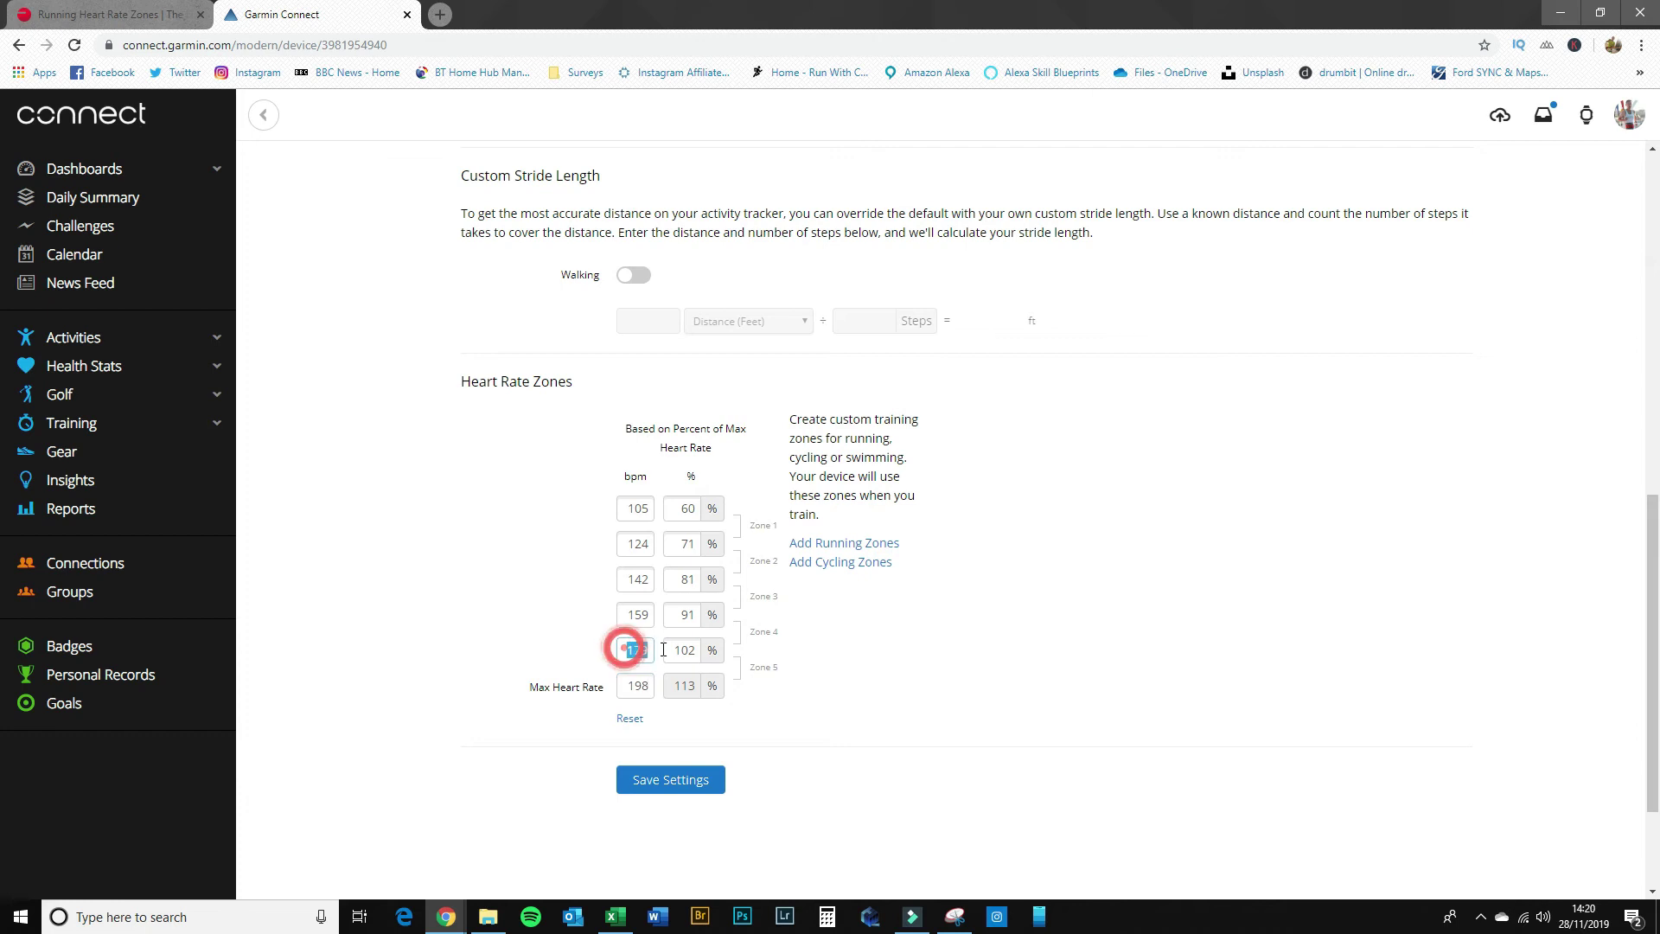
text(178)
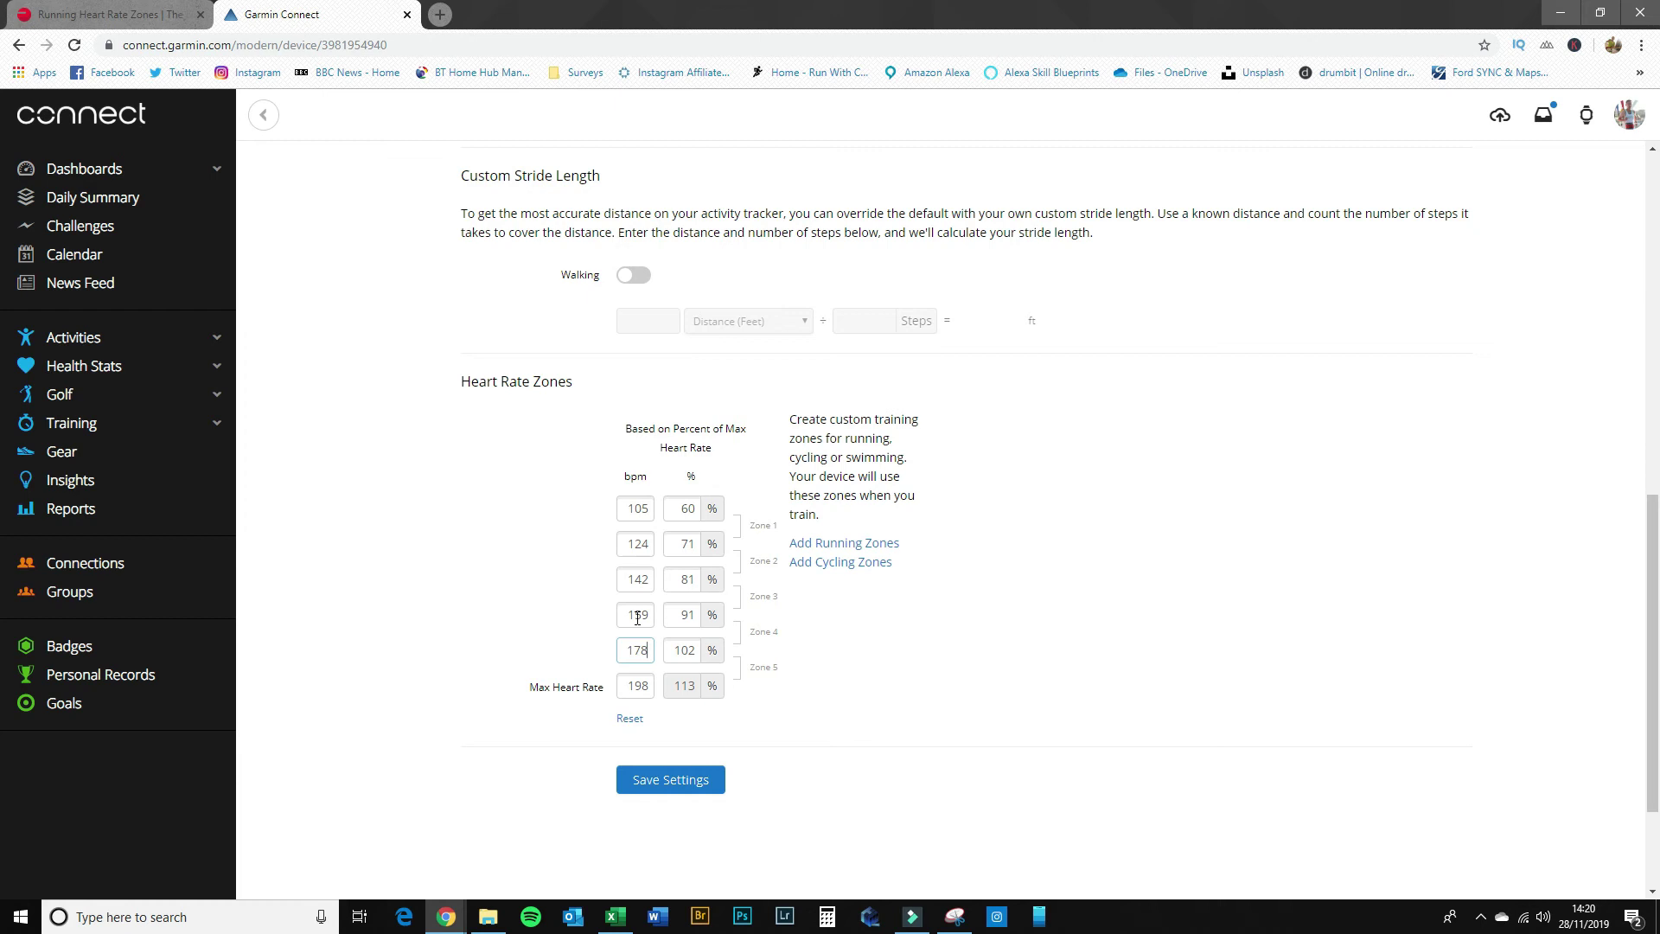
double_click(633, 615)
text(158)
key(Tab)
Set the Zone 3, Zone 2 and Zone 1 floors to 138, 119 and 99 bpm.
double_click(628, 580)
text(138)
key(Tab)
double_click(626, 545)
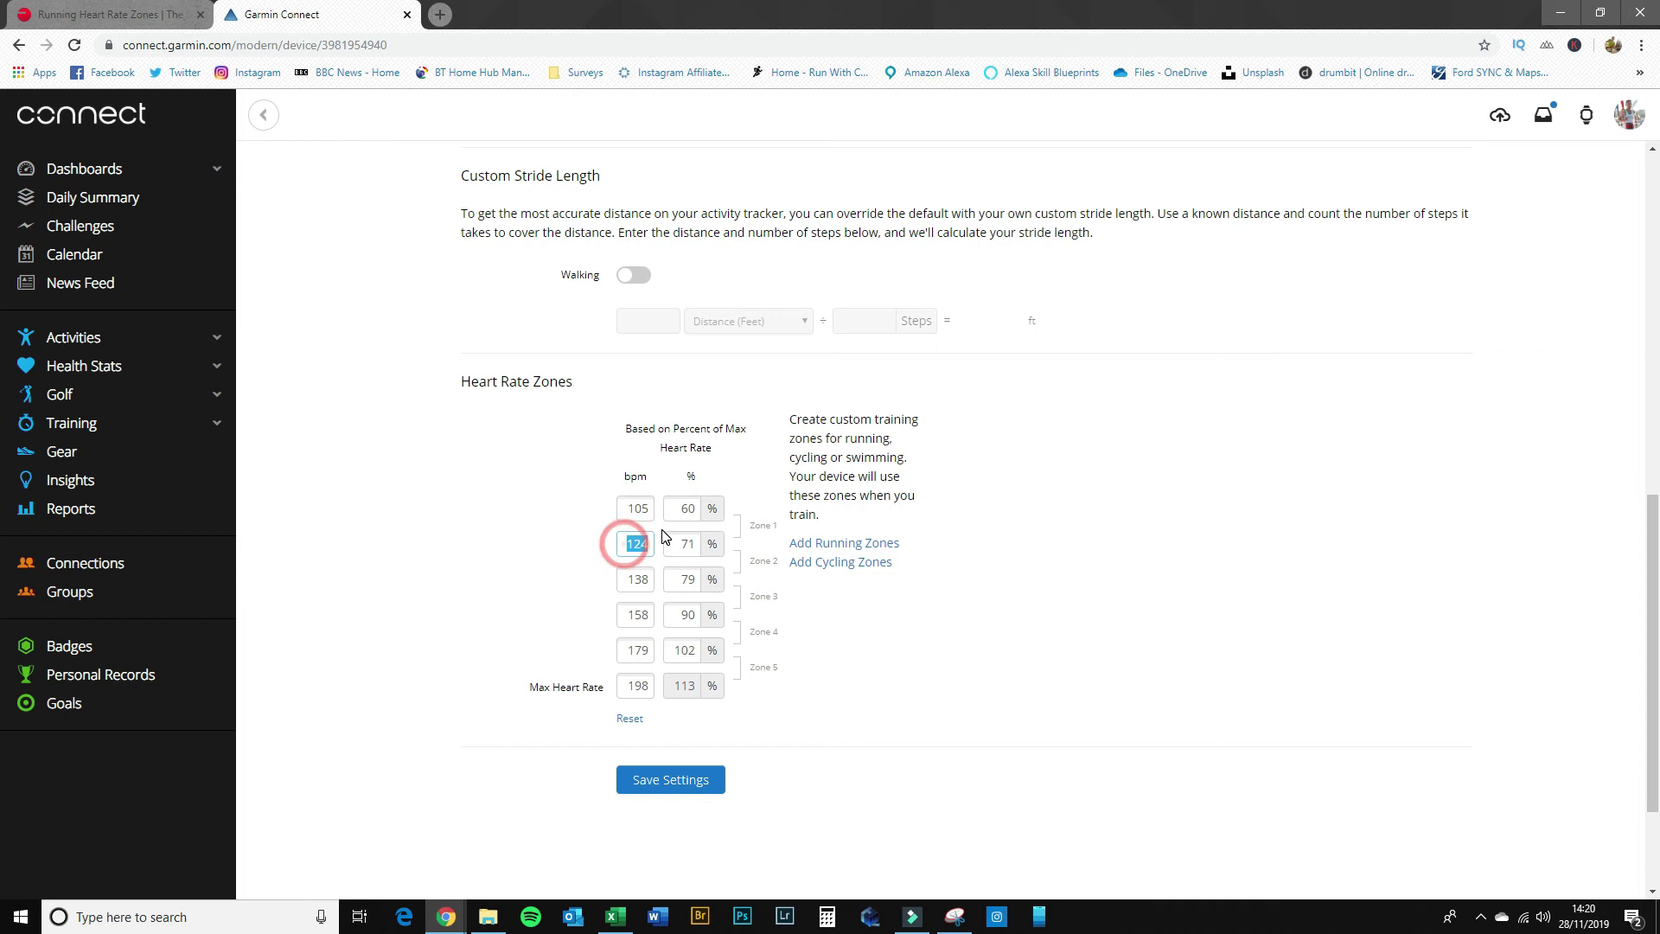
text(119)
double_click(625, 509)
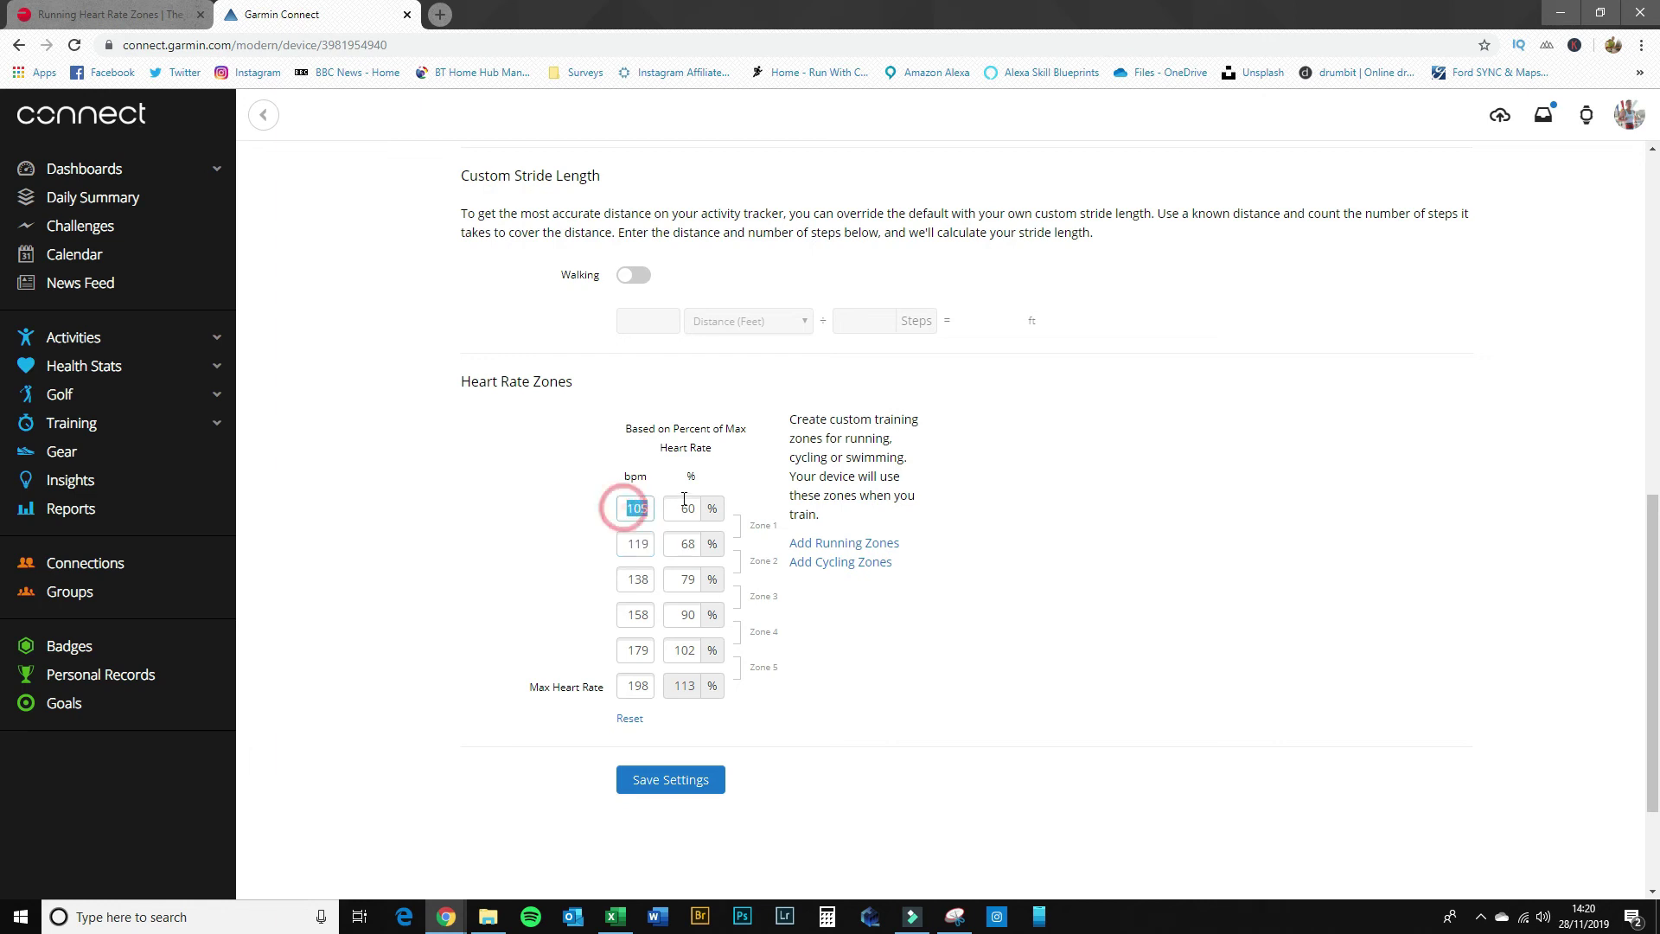
text(99)
key(Tab)
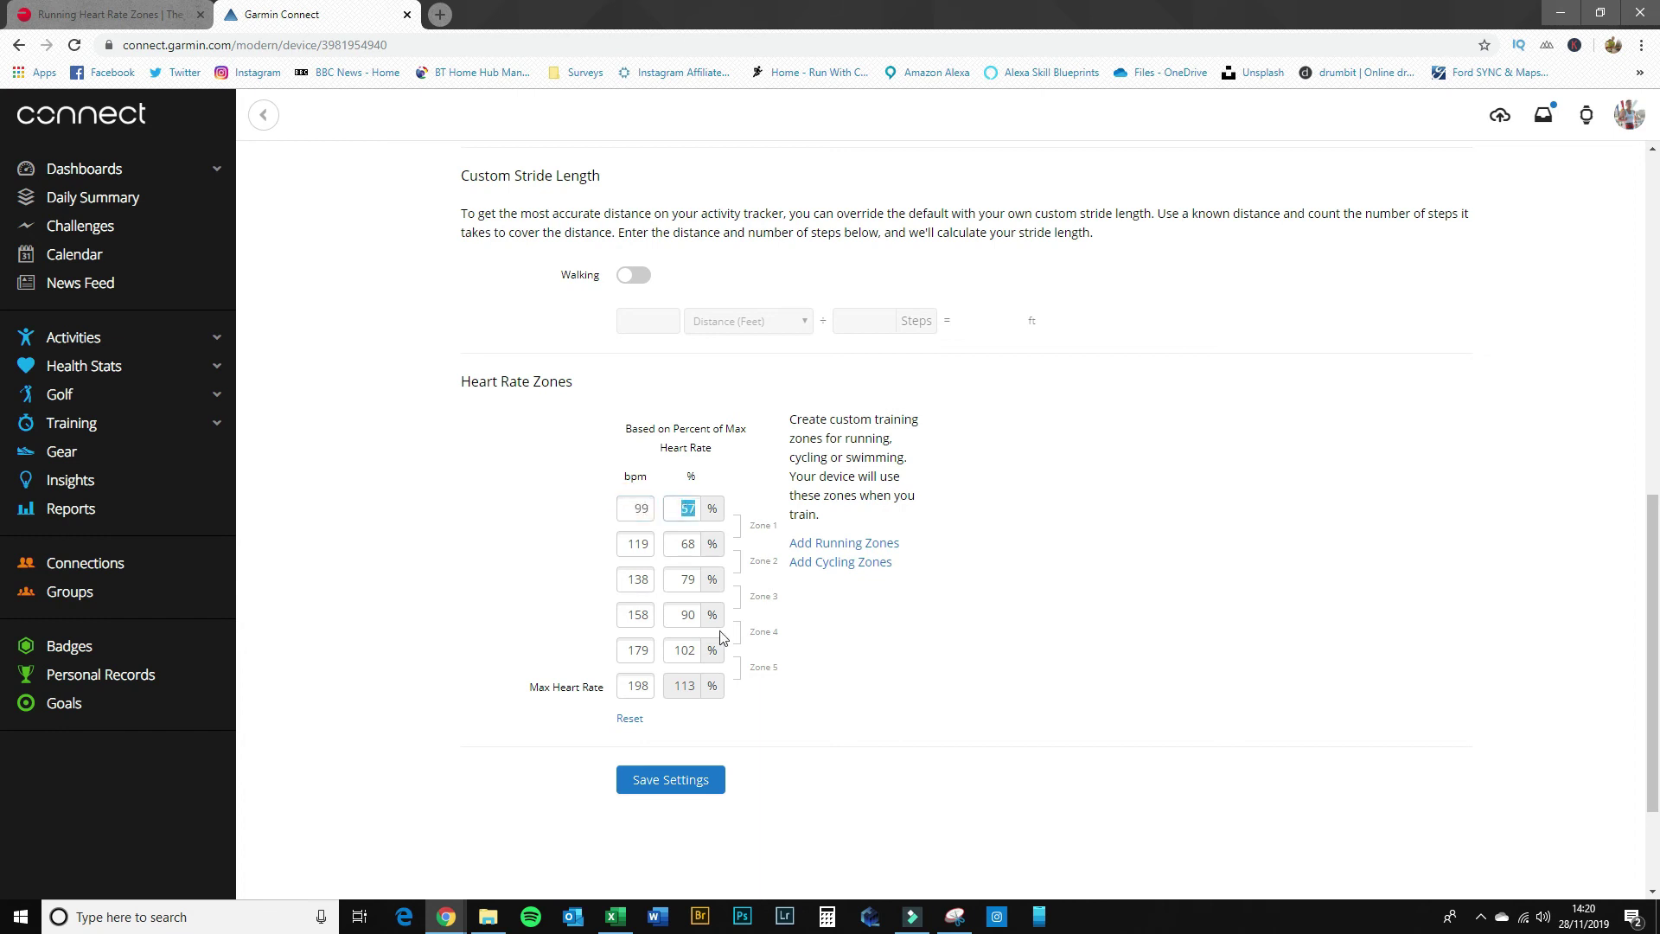
Save the heart rate zone settings and check the Changes saved confirmation.
click(683, 784)
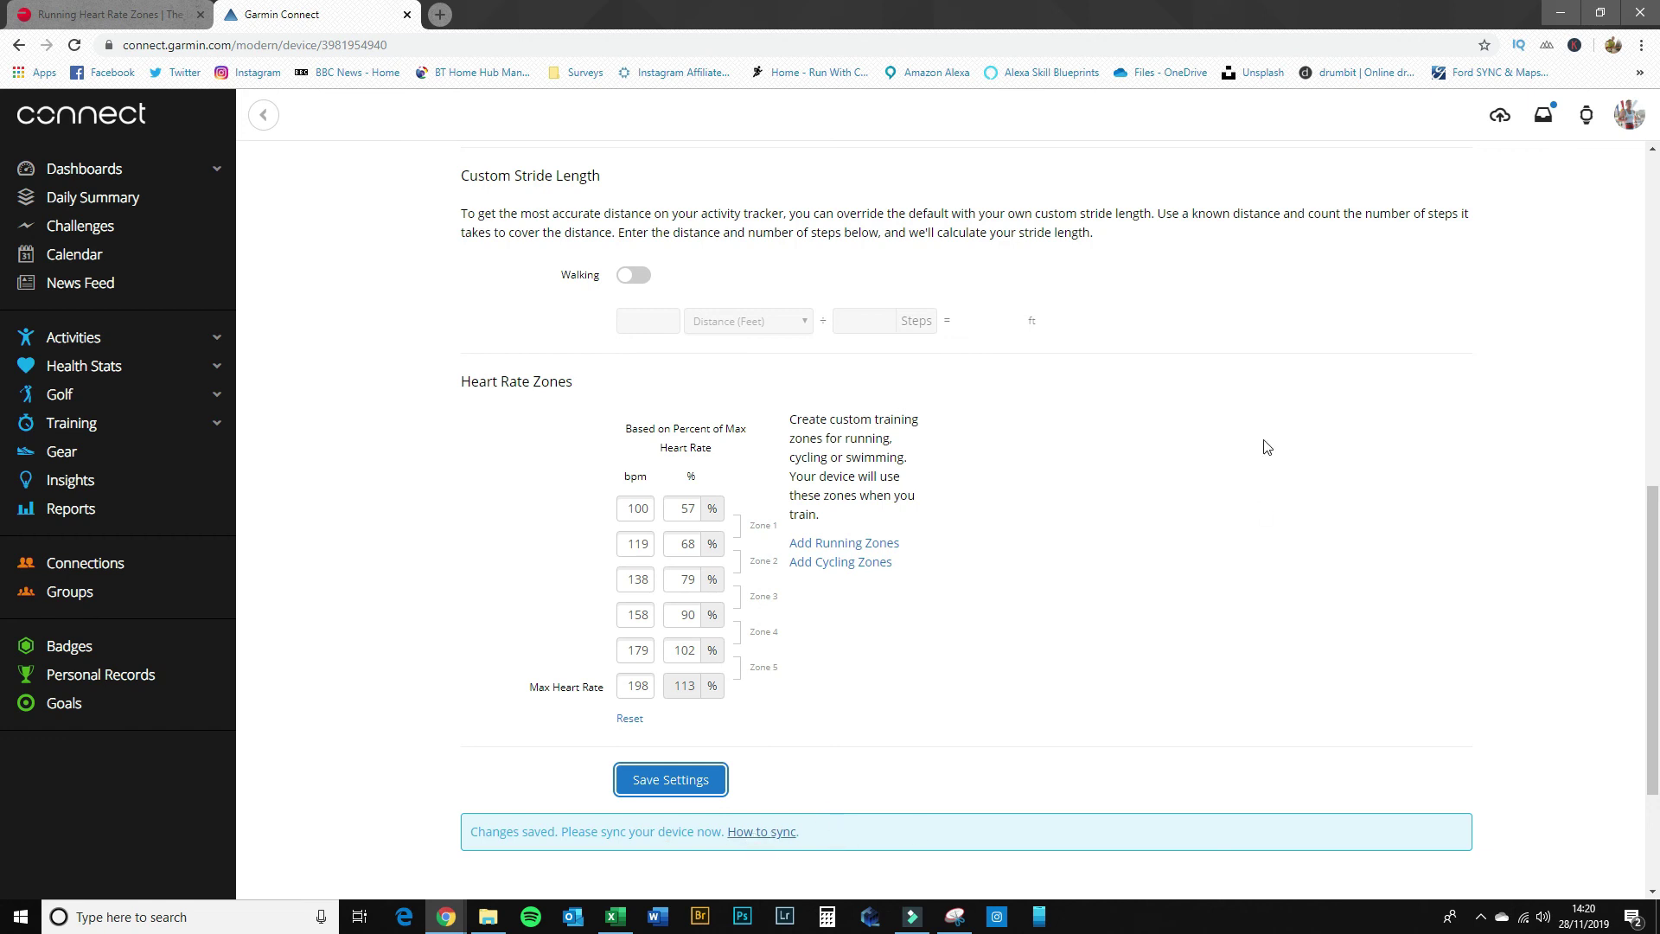
scroll(1279, 459, up, 1)
scroll(1278, 459, up, 8)
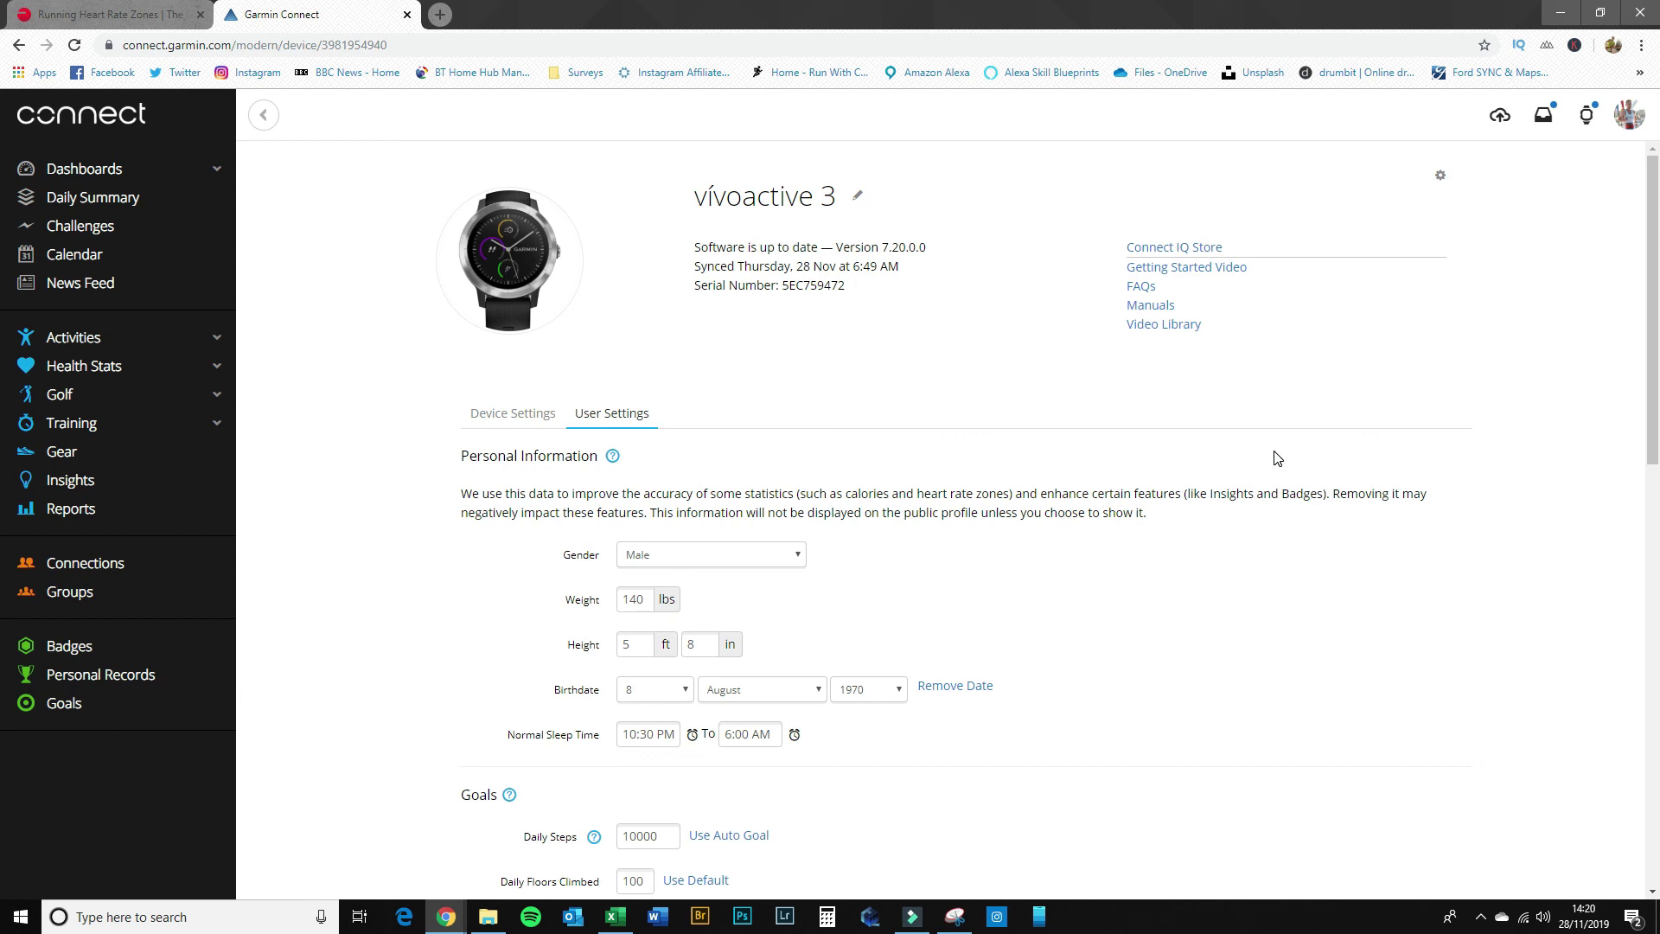
scroll(1278, 458, down, 9)
scroll(1204, 571, down, 2)
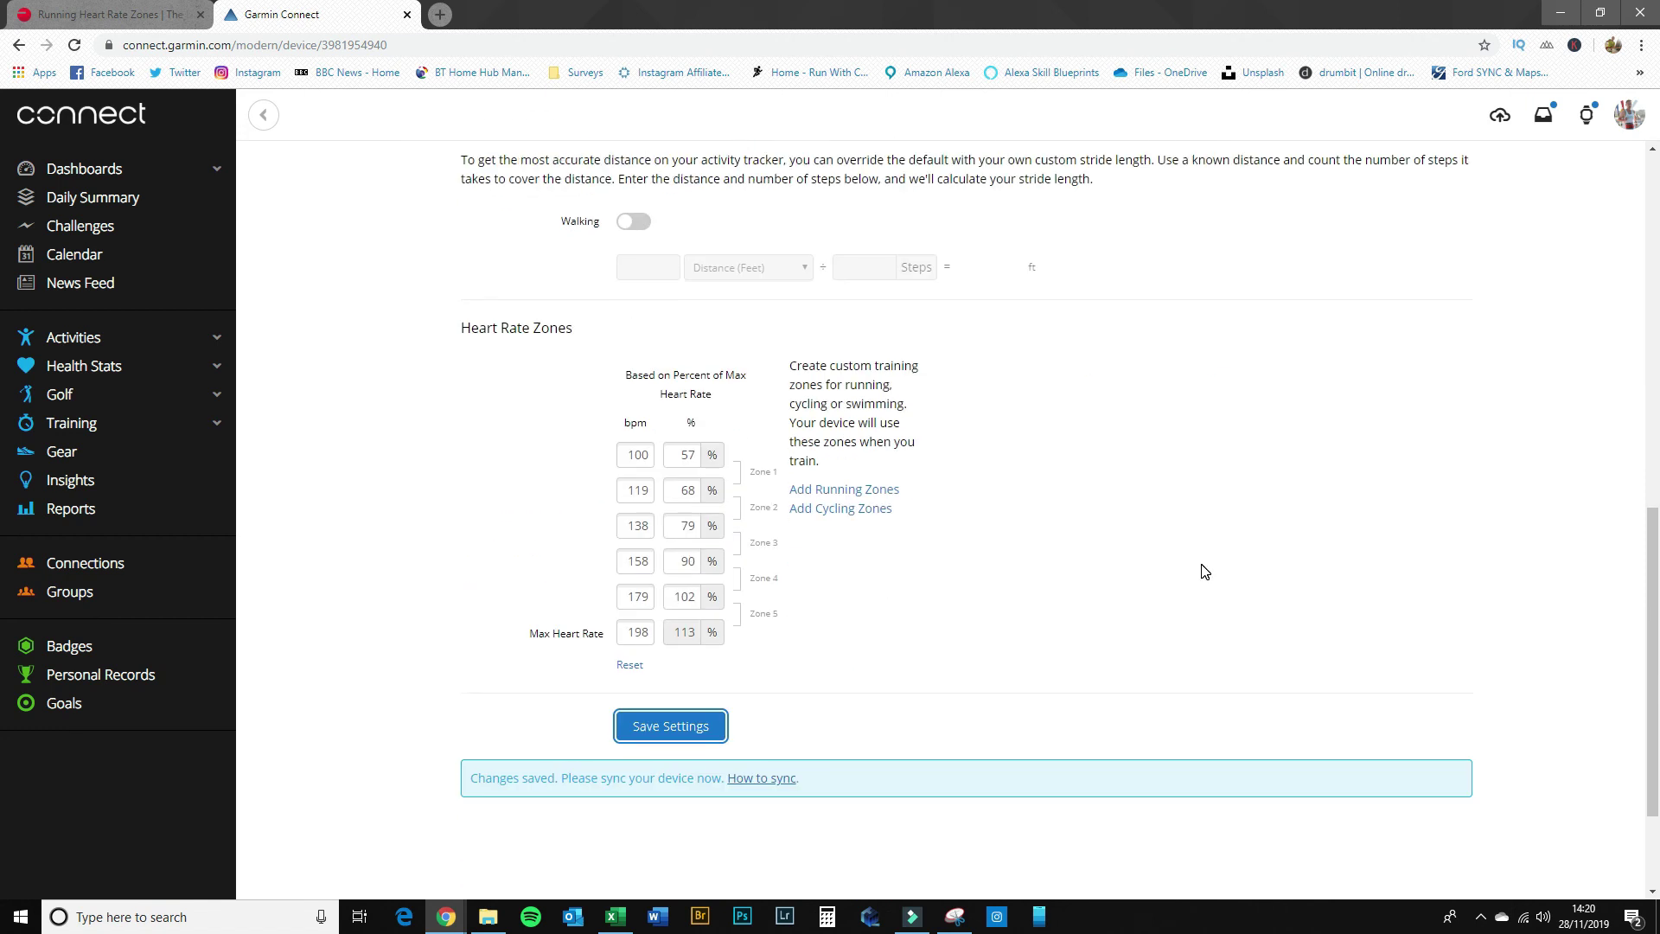